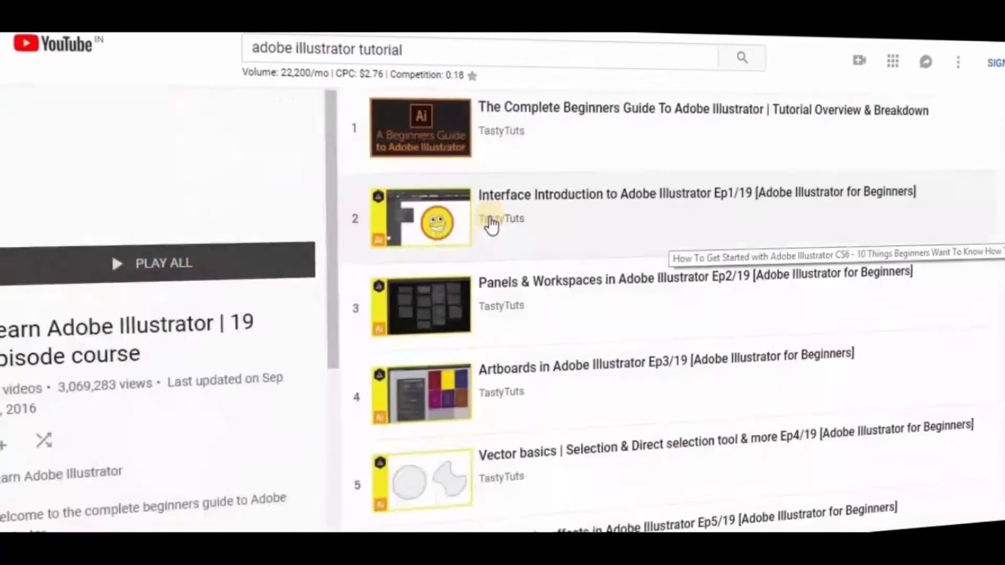
- Browse the Learn Adobe Illustrator 19-episode beginners course playlist on YouTube
{"action": "scroll", "coordinate": [726, 246], "scroll_direction": "down", "scroll_amount": 2}
{"action": "scroll", "coordinate": [727, 246], "scroll_direction": "down", "scroll_amount": 13}
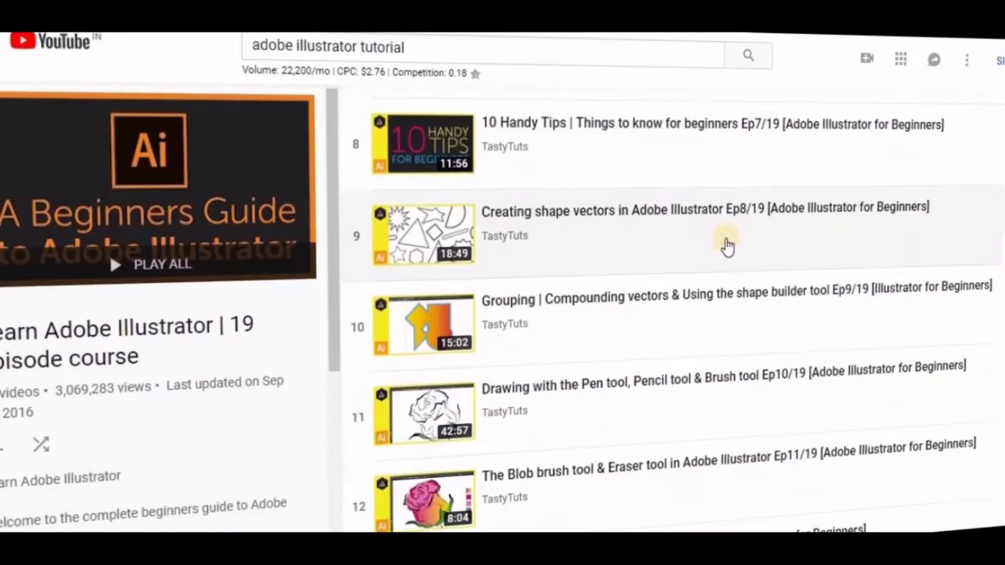
{"action": "scroll", "coordinate": [725, 243], "scroll_direction": "up", "scroll_amount": 12}
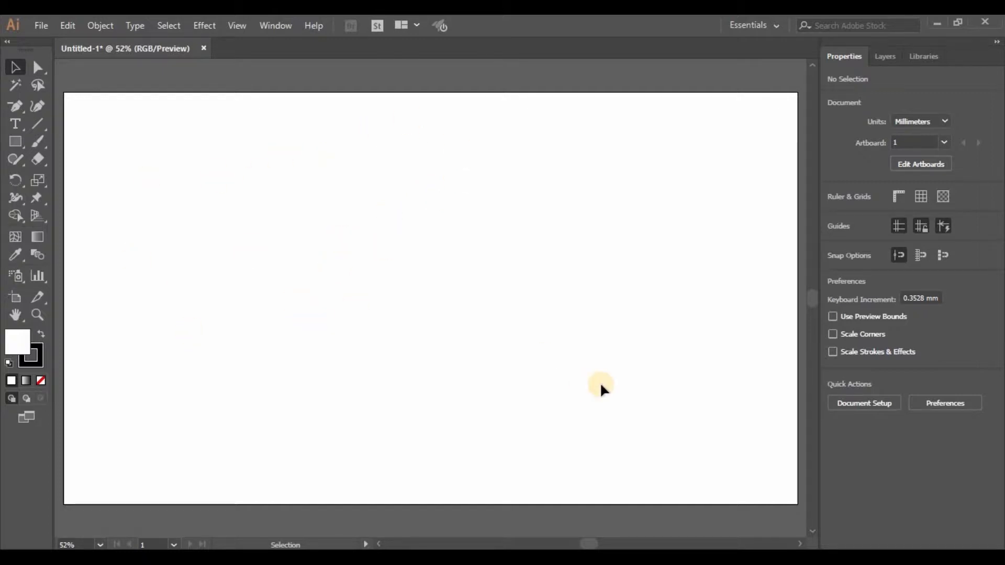
- Draw a rectangle about 530 × 302 mm across the artboard with the Rectangle tool
{"action": "key", "text": "m"}
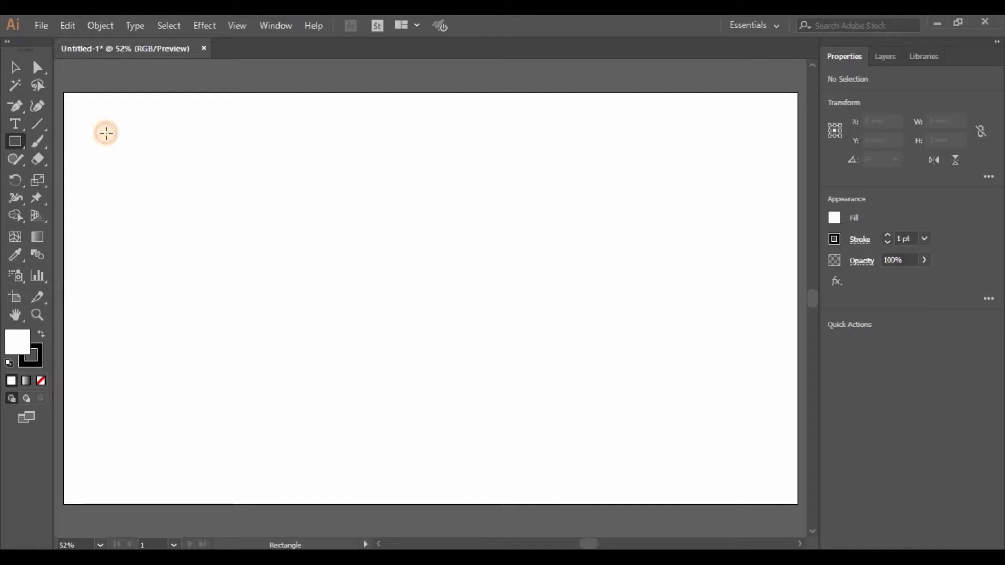
{"action": "left_click_drag", "start_coordinate": [106, 133], "coordinate": [681, 459]}
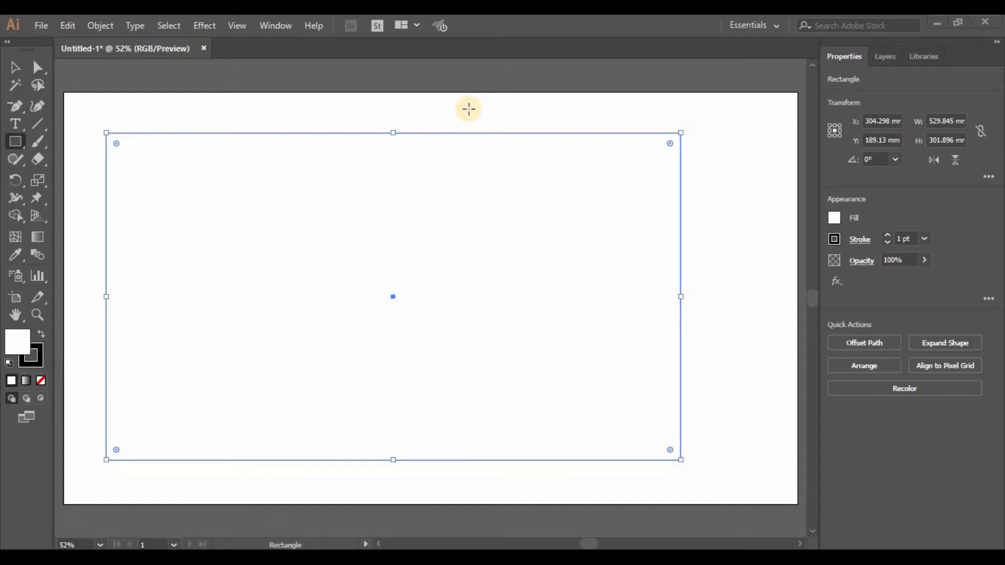
- Resize the rectangle by its corner handle to about 356 × 155 mm
{"action": "key", "text": "v"}
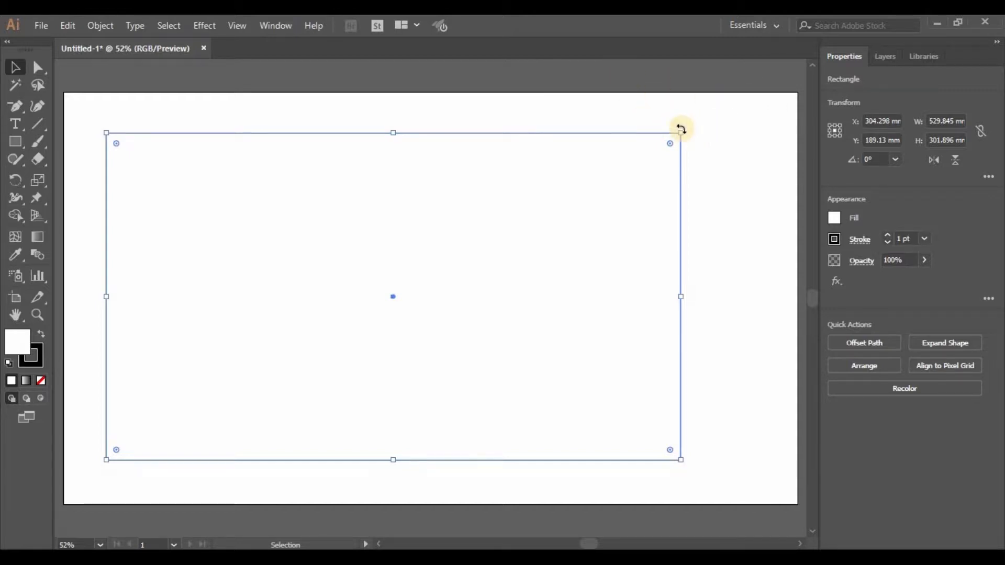
{"action": "left_click_drag", "start_coordinate": [681, 133], "coordinate": [580, 191]}
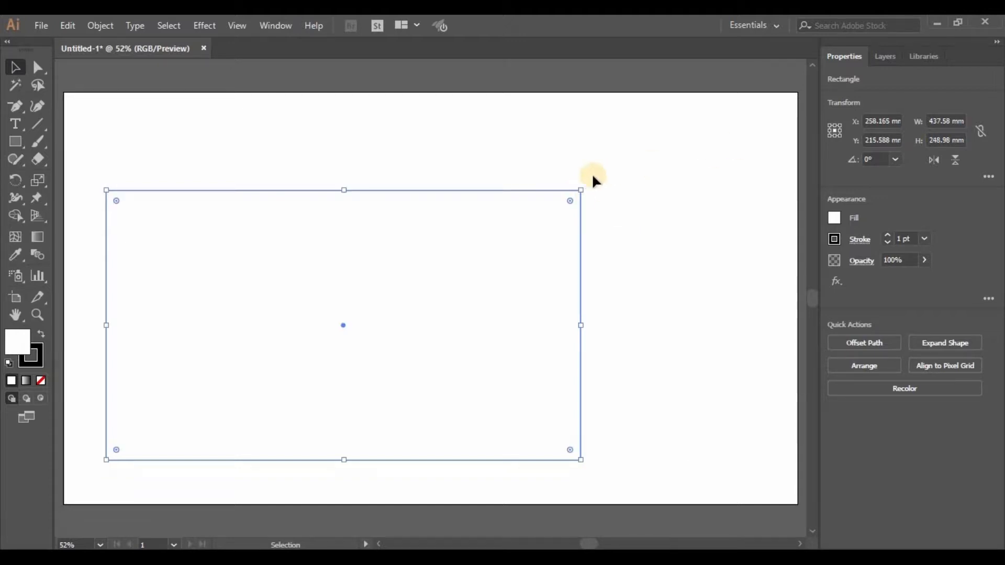
{"action": "scroll", "coordinate": [592, 175], "scroll_direction": "left", "scroll_amount": 1}
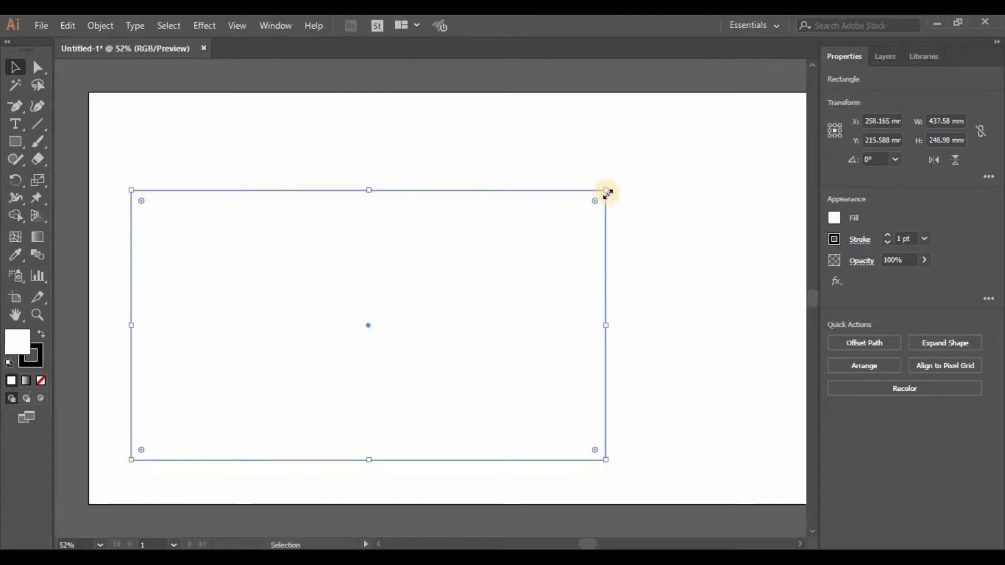
{"action": "left_click_drag", "start_coordinate": [607, 189], "coordinate": [685, 150]}
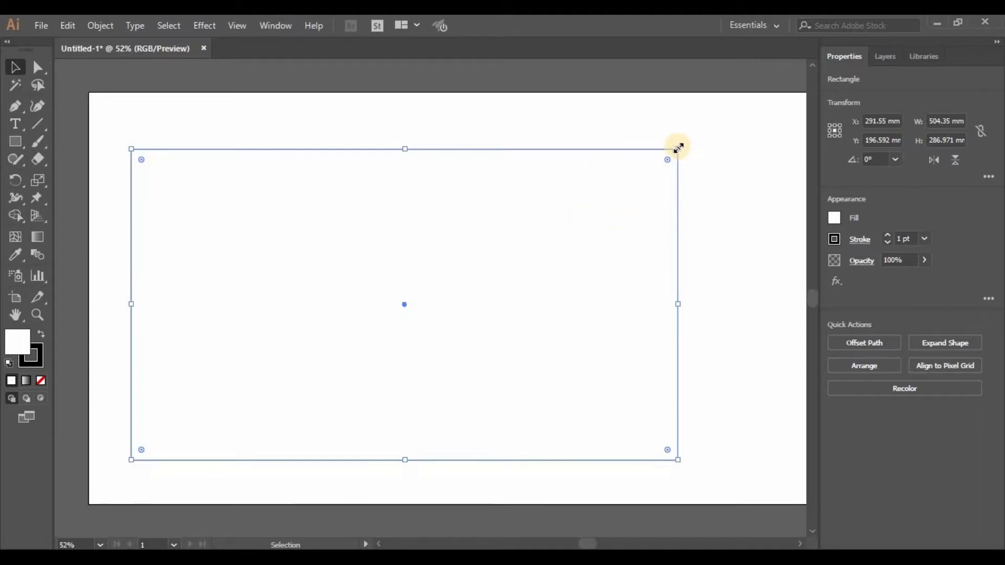
{"action": "left_click_drag", "start_coordinate": [675, 146], "coordinate": [599, 221]}
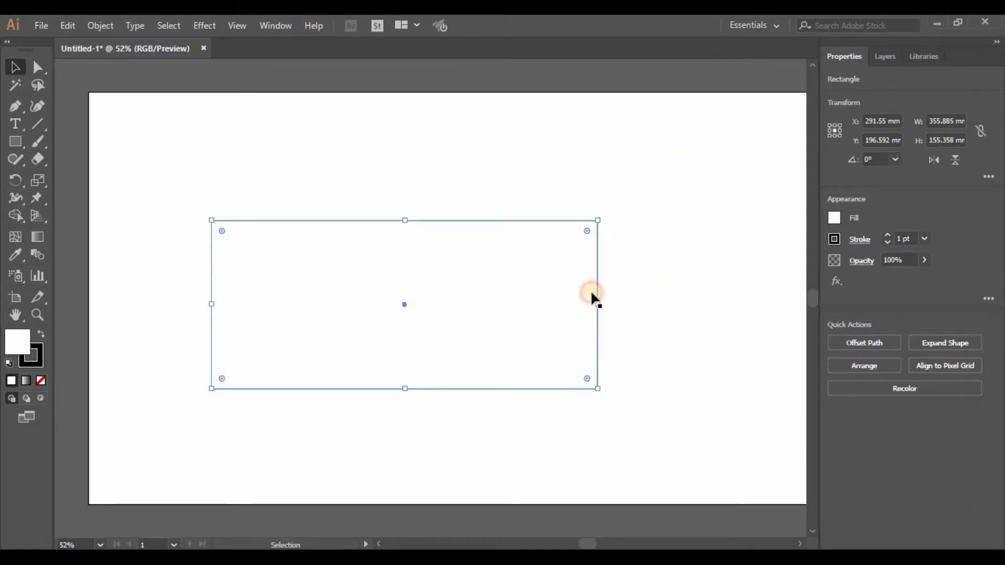
- Move the rectangle around the artboard, deselect it, and undo the last move
{"action": "left_click", "coordinate": [623, 228]}
{"action": "left_click_drag", "start_coordinate": [471, 279], "coordinate": [593, 256]}
{"action": "left_click_drag", "start_coordinate": [592, 254], "coordinate": [487, 227]}
{"action": "left_click_drag", "start_coordinate": [483, 226], "coordinate": [556, 286]}
{"action": "left_click_drag", "start_coordinate": [441, 238], "coordinate": [520, 262]}
{"action": "left_click", "coordinate": [670, 282]}
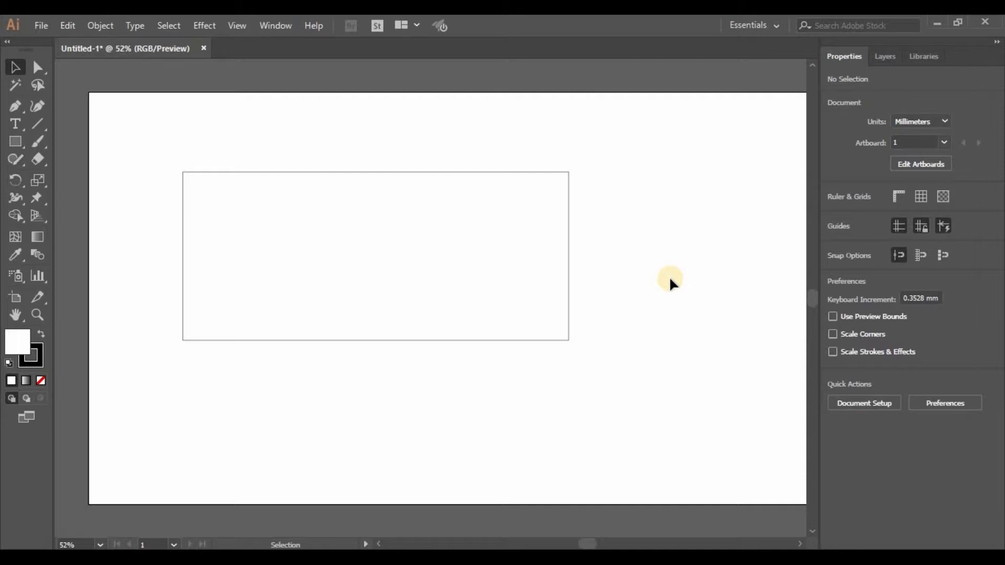
{"action": "key", "text": "ctrl+z"}
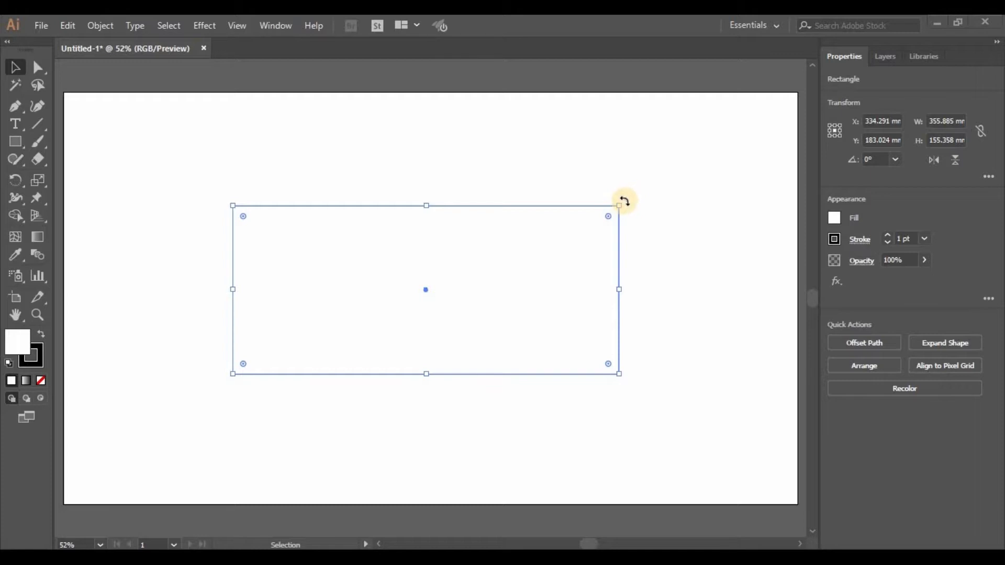
- Move the rectangle slightly left and delete it
{"action": "left_click_drag", "start_coordinate": [624, 200], "coordinate": [651, 210]}
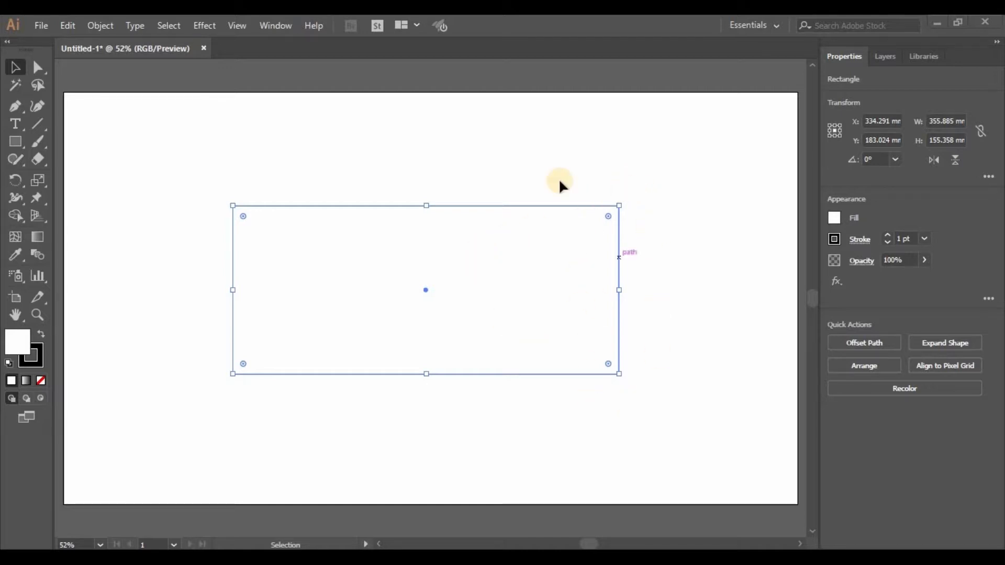
{"action": "left_click_drag", "start_coordinate": [479, 299], "coordinate": [420, 313]}
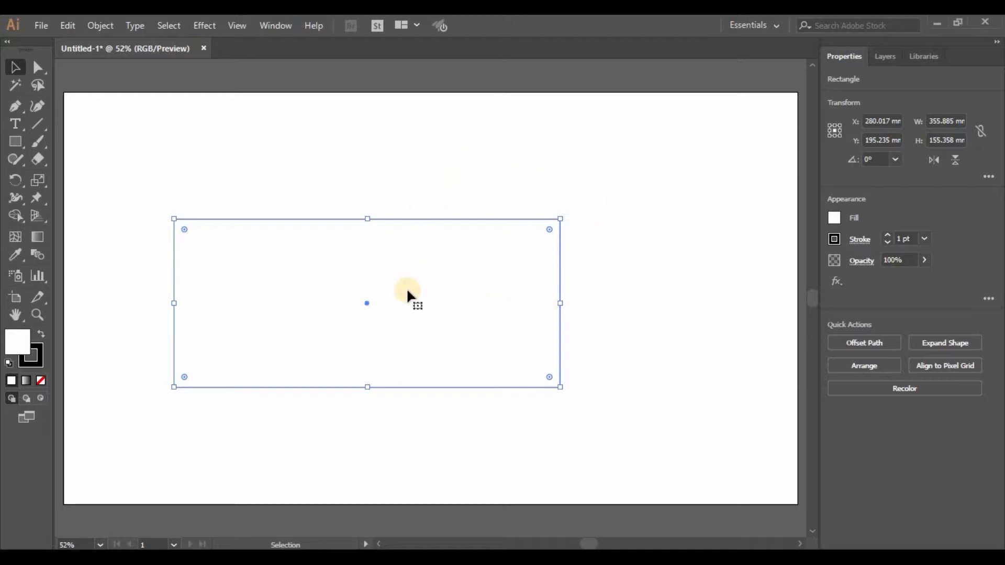
{"action": "key", "text": "Delete"}
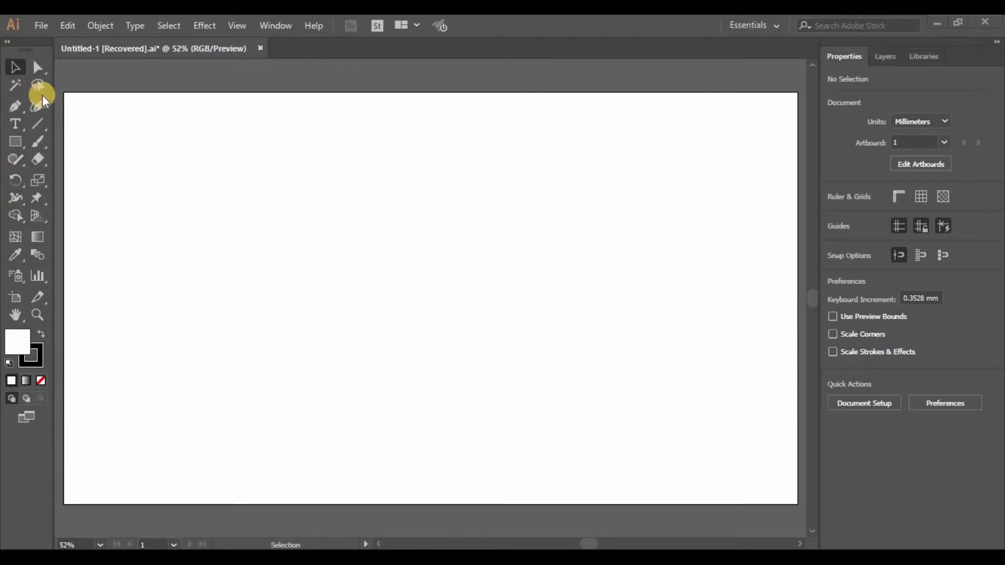
- Draw a circle about 206 mm in diameter on the left of the artboard with the Ellipse tool
{"action": "left_click", "coordinate": [17, 142]}
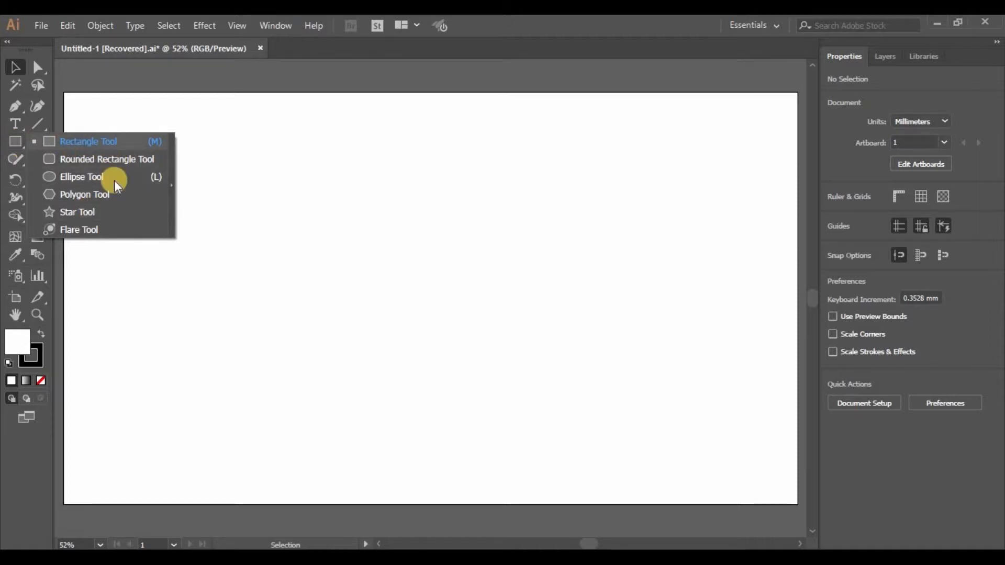
{"action": "left_click", "coordinate": [98, 175]}
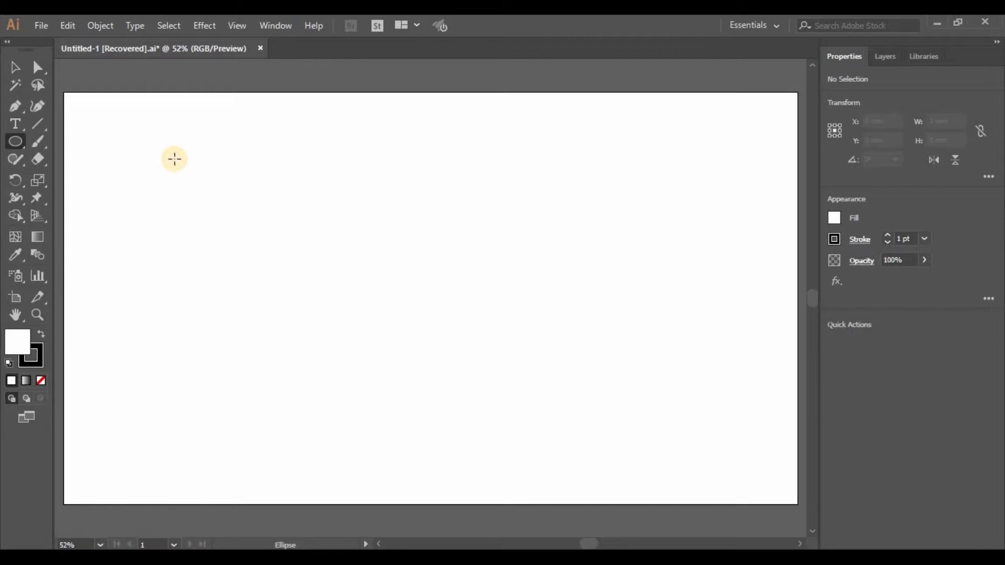
{"action": "left_click_drag", "start_coordinate": [175, 159], "coordinate": [398, 351]}
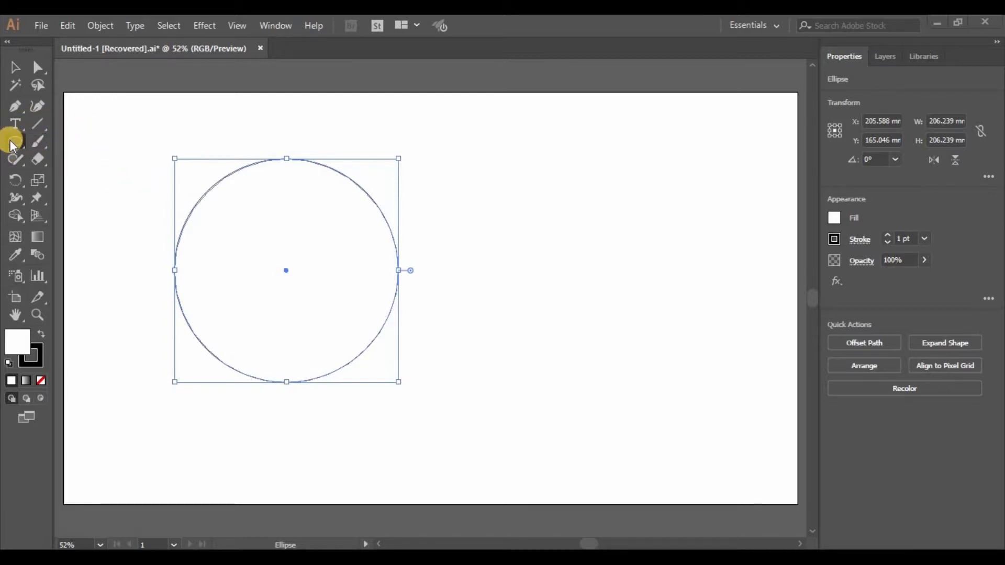
- Draw a three-pointed star, a triangle about 167 × 162 mm, beside the circle with the Star tool
{"action": "left_click_drag", "start_coordinate": [13, 145], "coordinate": [84, 211]}
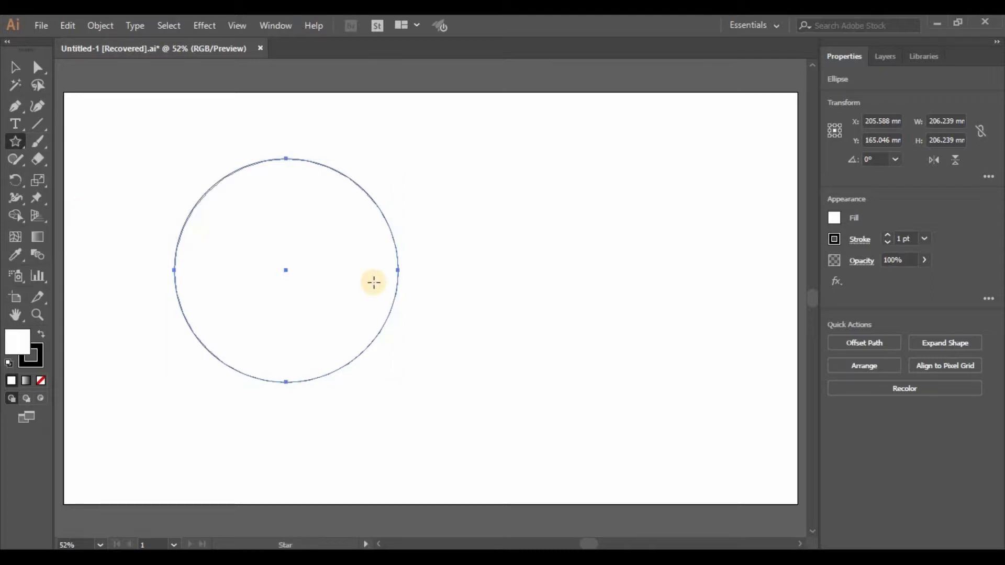
{"action": "left_click_drag", "start_coordinate": [509, 242], "coordinate": [576, 337]}
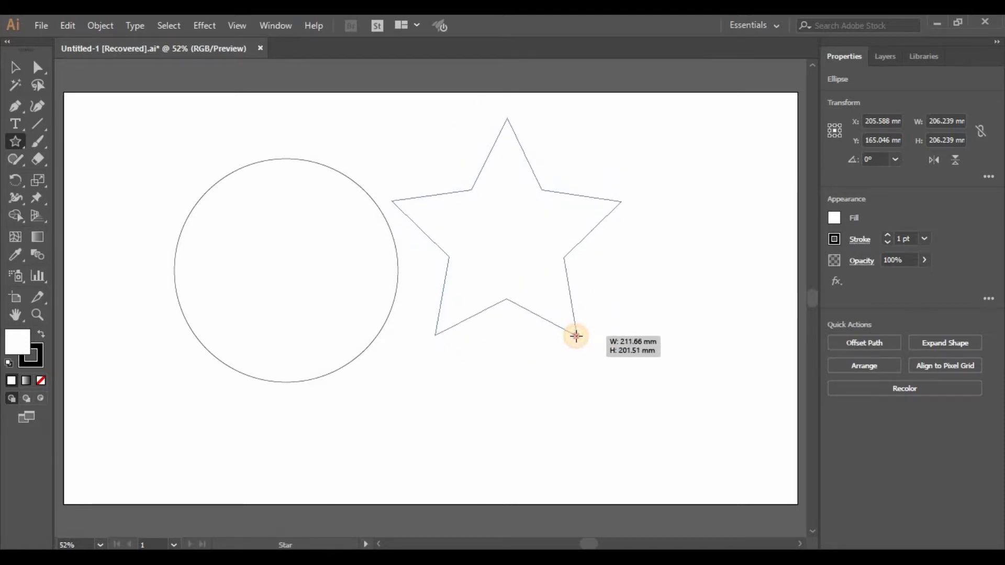
{"action": "key", "text": "Up"}
{"action": "key", "text": "Up"}
{"action": "key", "text": "Up"}
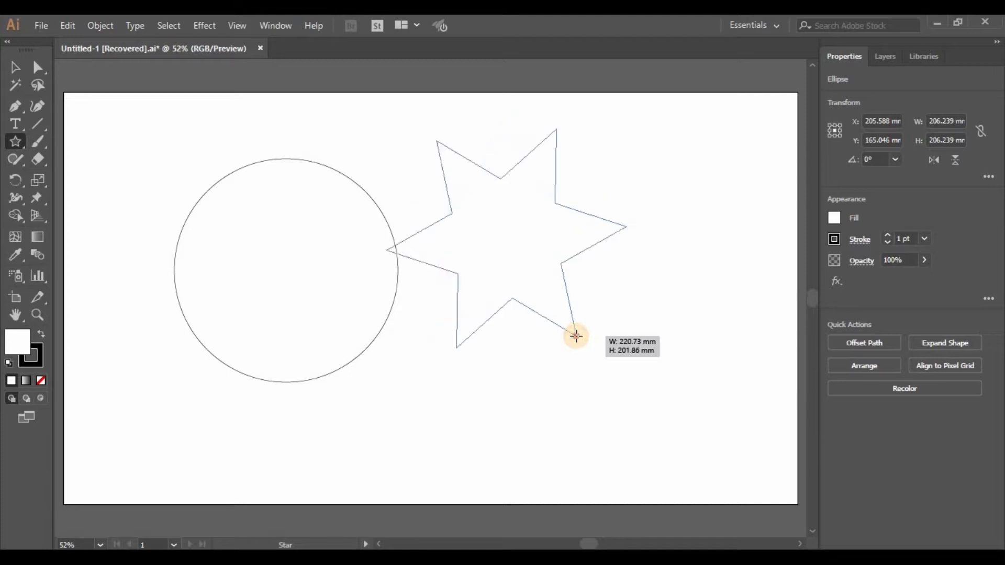
{"action": "key", "text": "Down"}
{"action": "key", "text": "Down"}
{"action": "key", "text": "Down"}
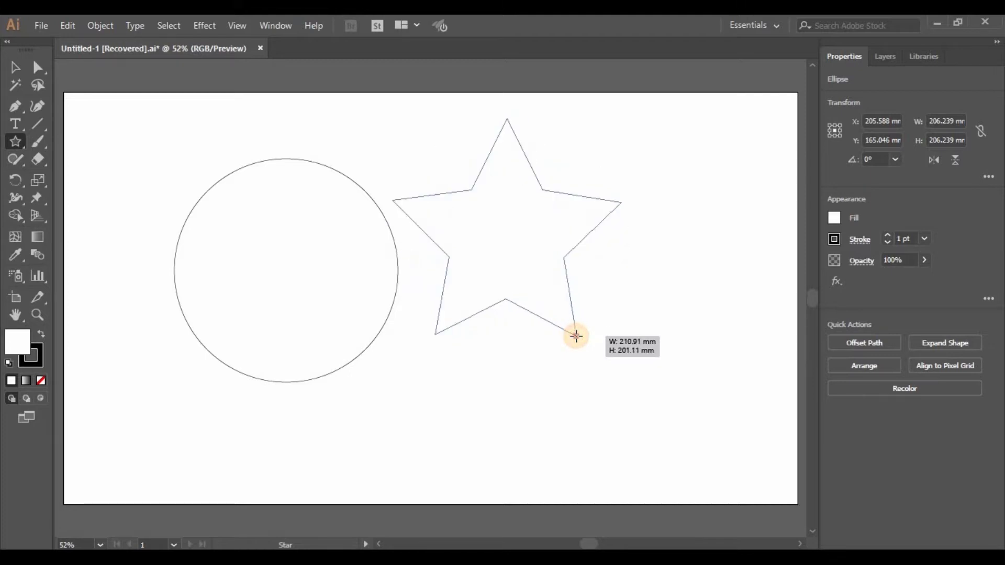
{"action": "key", "text": "Up"}
{"action": "key", "text": "Up"}
{"action": "key", "text": "Up"}
{"action": "key", "text": "Up"}
{"action": "key", "text": "Up"}
{"action": "key", "text": "Up"}
{"action": "key", "text": "Up"}
{"action": "key", "text": "Up"}
{"action": "key", "text": "Up"}
{"action": "key", "text": "Up"}
{"action": "key", "text": "Up"}
{"action": "key", "text": "Down"}
{"action": "key", "text": "Down"}
{"action": "key", "text": "Down"}
{"action": "key", "text": "Down"}
{"action": "key", "text": "Down"}
{"action": "key", "text": "Down"}
{"action": "key", "text": "Down"}
{"action": "key", "text": "Down"}
{"action": "key", "text": "Down"}
{"action": "key", "text": "Down"}
{"action": "key", "text": "Down"}
{"action": "key", "text": "Down"}
{"action": "key", "text": "Down"}
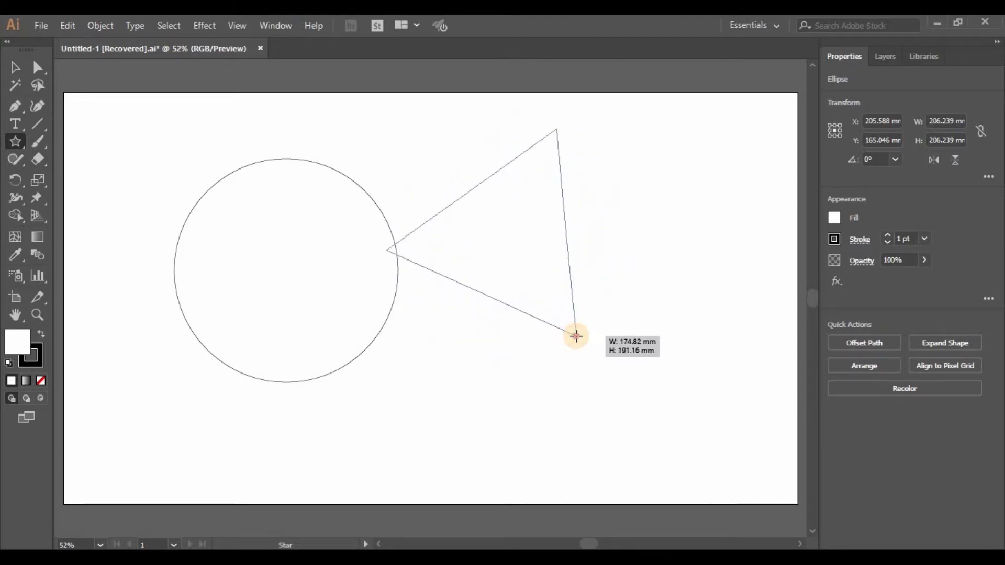
{"action": "mouse_move", "coordinate": [513, 320]}
{"action": "left_mouse_down"}
{"action": "mouse_move", "coordinate": [636, 337]}
{"action": "mouse_move", "coordinate": [507, 392]}
{"action": "mouse_move", "coordinate": [650, 343]}
{"action": "mouse_move", "coordinate": [644, 318]}
{"action": "mouse_move", "coordinate": [585, 309]}
{"action": "left_mouse_up"}
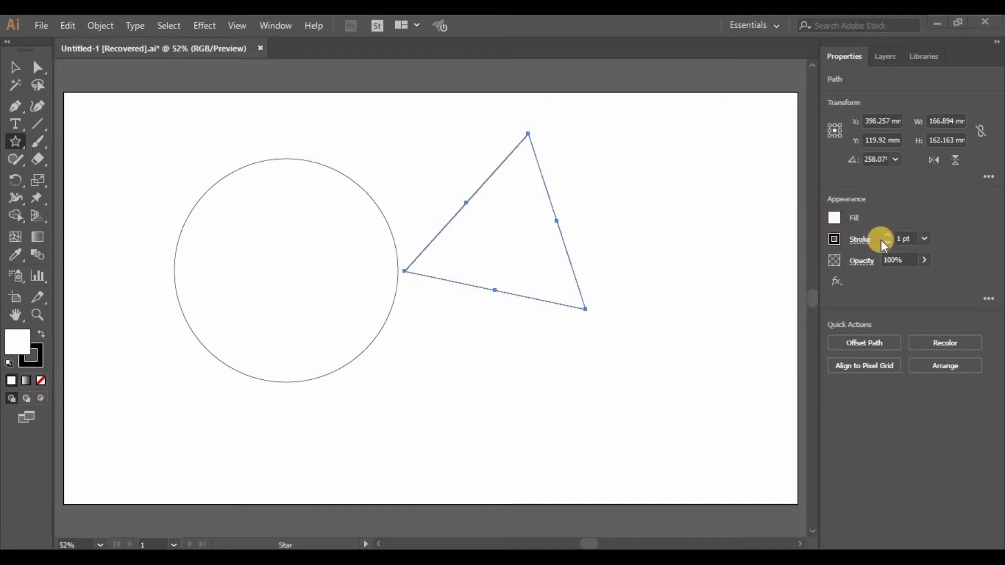
- Set the triangle's fill colour to bright green from the swatches
{"action": "left_click", "coordinate": [833, 218]}
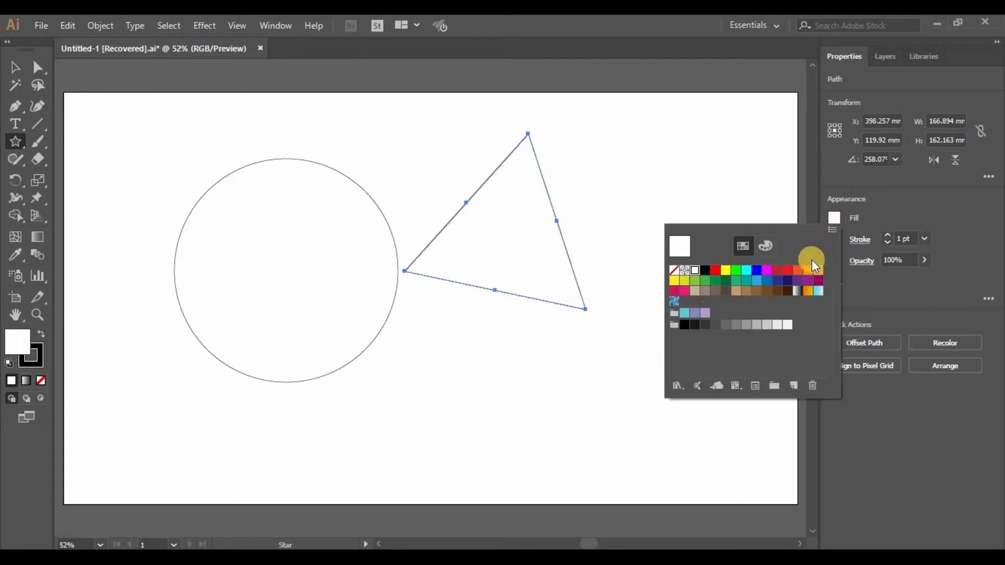
{"action": "left_click", "coordinate": [727, 281]}
{"action": "left_click", "coordinate": [726, 270]}
{"action": "left_click", "coordinate": [735, 270]}
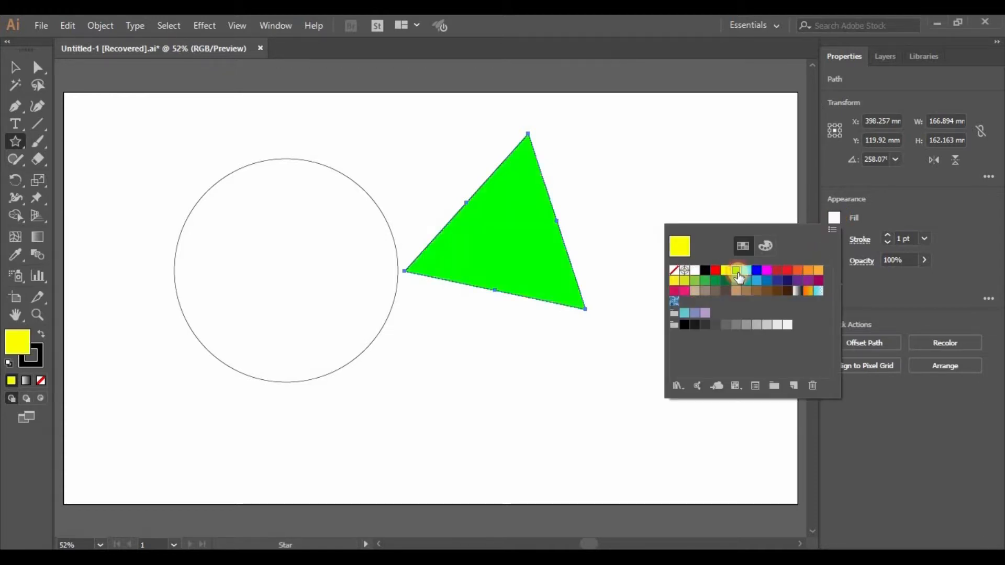
{"action": "left_click", "coordinate": [934, 210]}
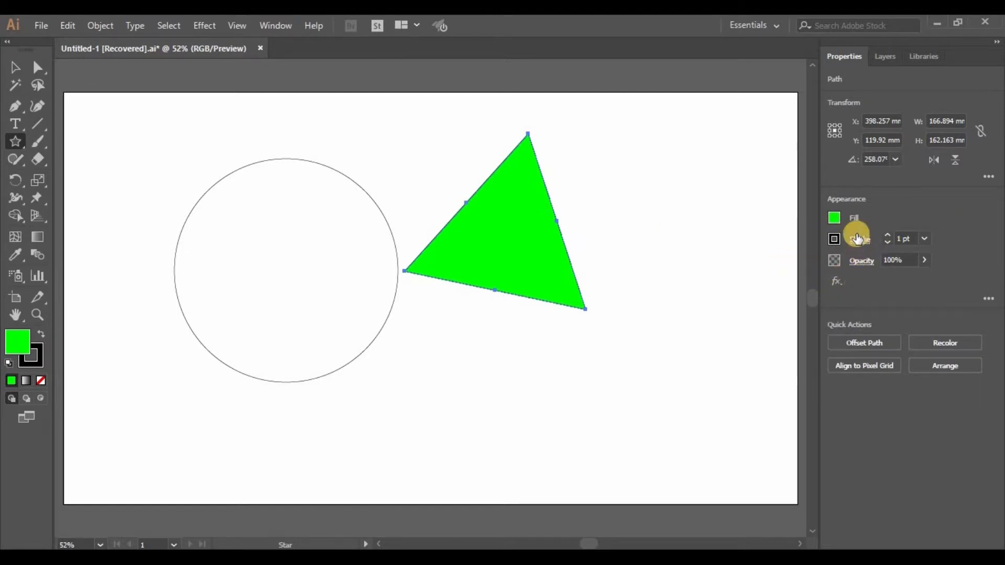
- Set the triangle's stroke weight to 11 pt
{"action": "left_click", "coordinate": [889, 234]}
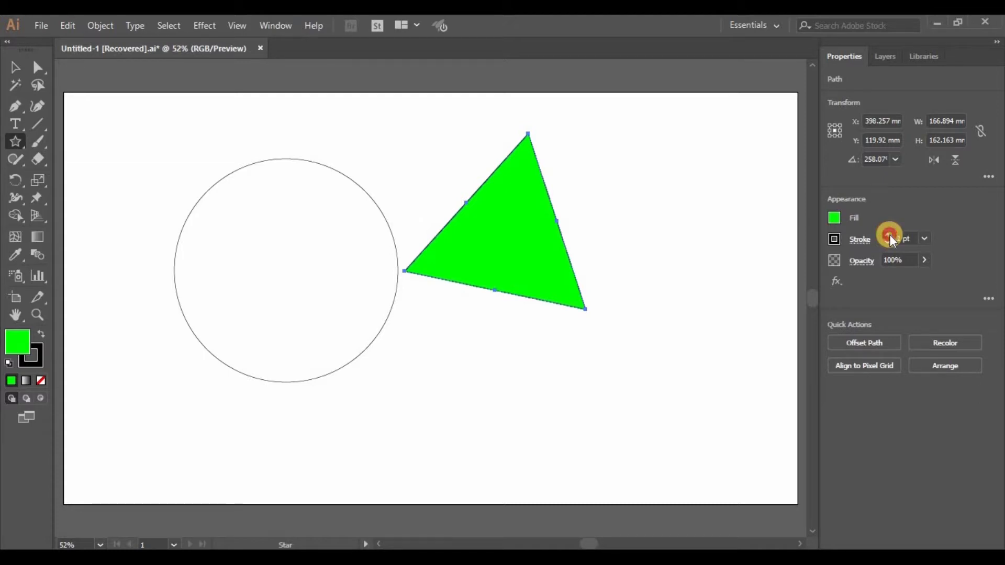
{"action": "left_click", "coordinate": [889, 235]}
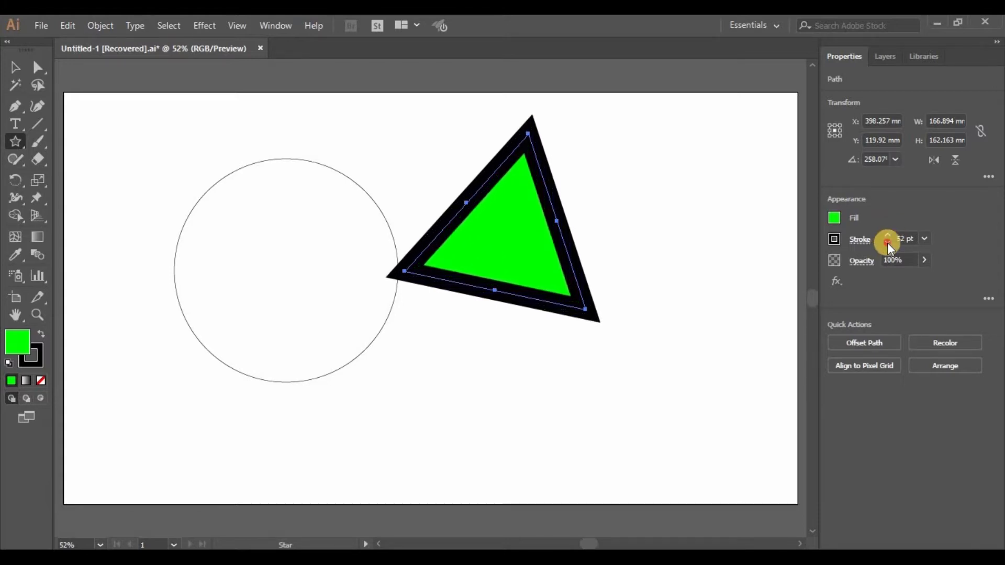
{"action": "left_click", "coordinate": [887, 243]}
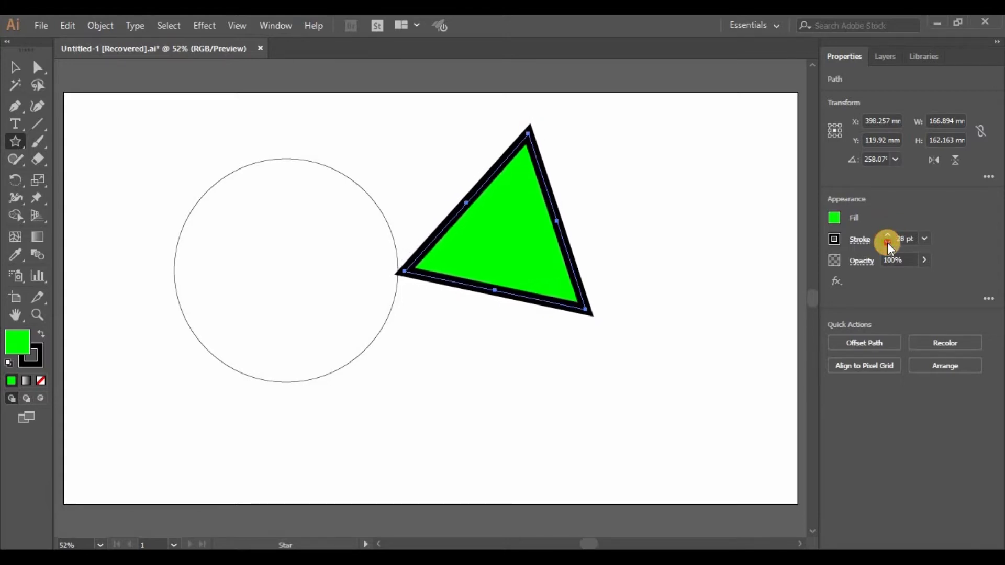
{"action": "left_click", "coordinate": [887, 243]}
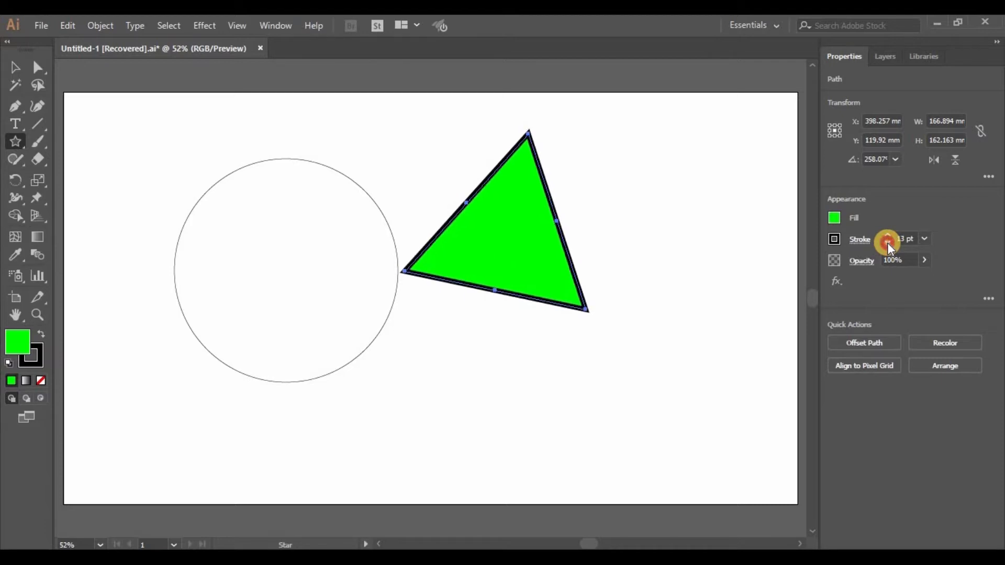
- Set the triangle's stroke colour to blue 1300E9 from the colour spectrum, then deselect everything
{"action": "left_click", "coordinate": [838, 240]}
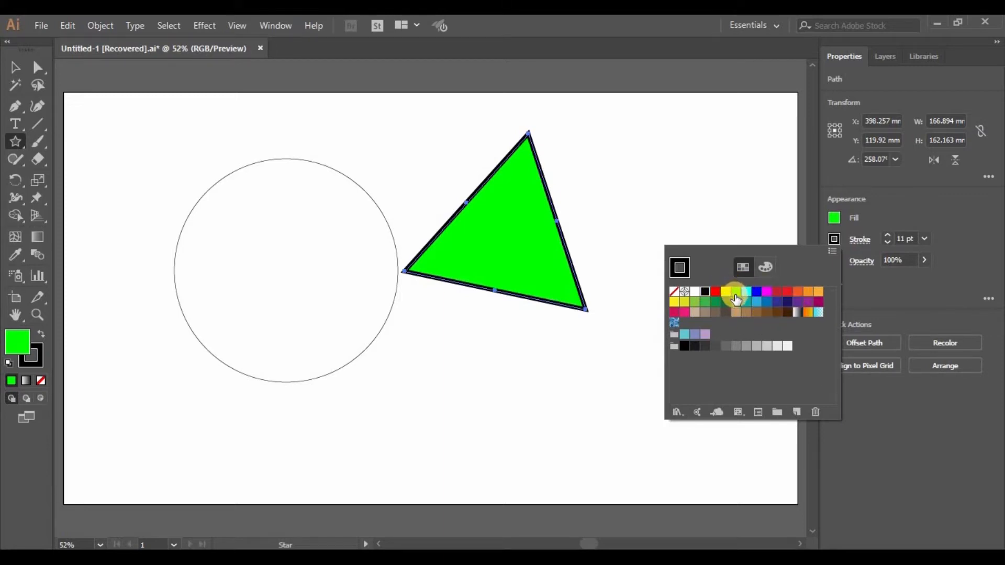
{"action": "left_click", "coordinate": [766, 291]}
{"action": "left_click", "coordinate": [704, 292]}
{"action": "left_click", "coordinate": [768, 259]}
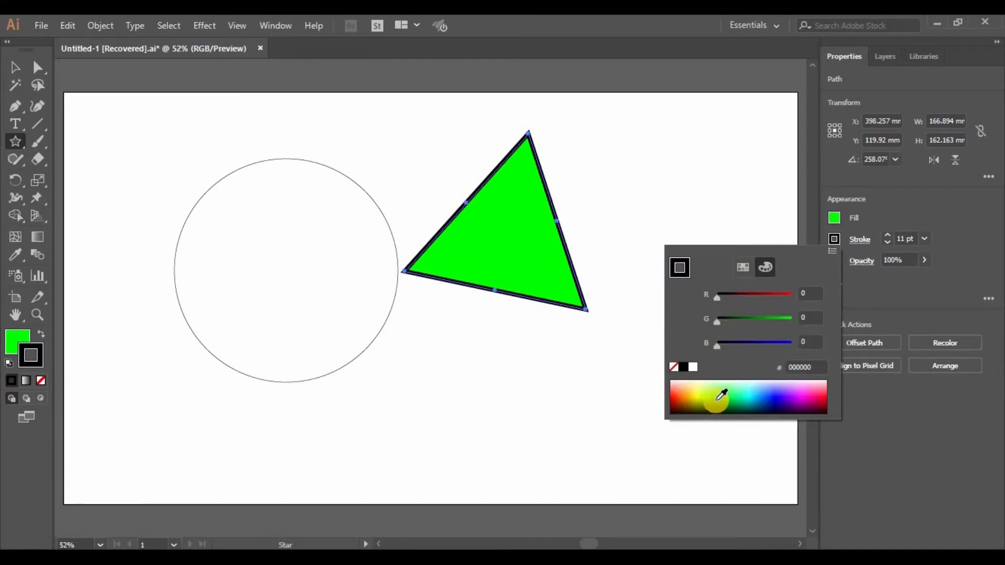
{"action": "left_click", "coordinate": [694, 397]}
{"action": "left_click", "coordinate": [739, 398]}
{"action": "left_click", "coordinate": [776, 398]}
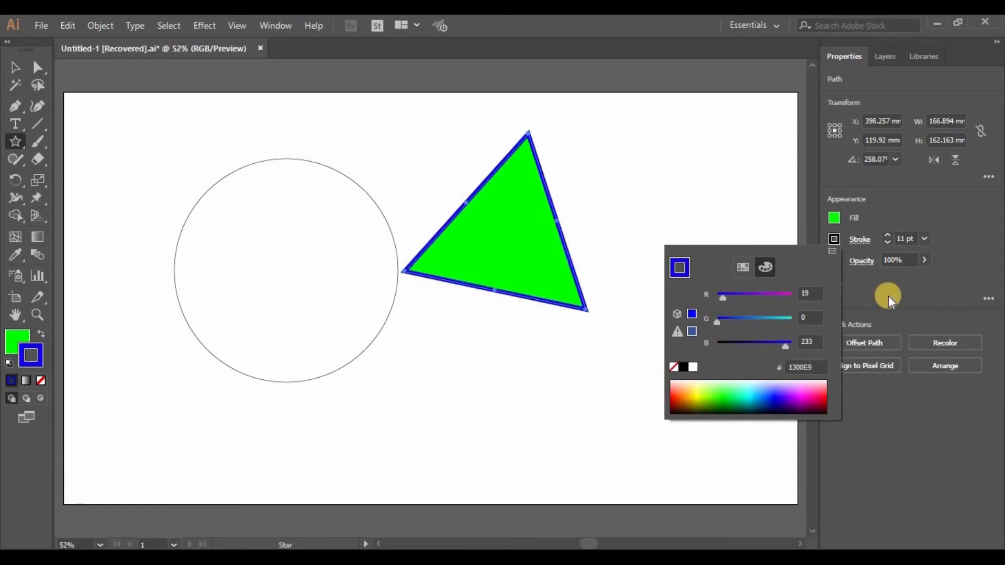
{"action": "left_click", "coordinate": [882, 300]}
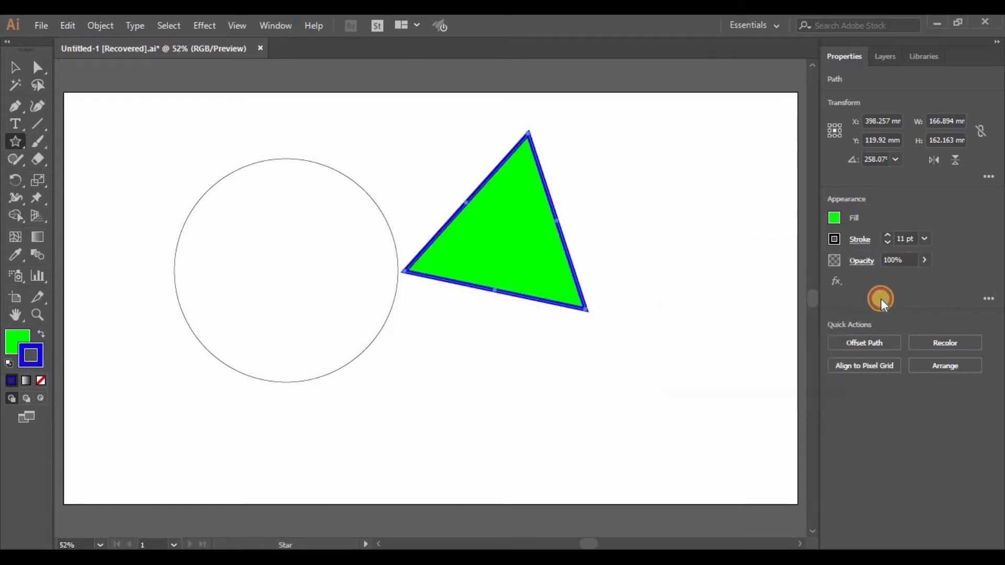
{"action": "key", "text": "ctrl+shift+a"}
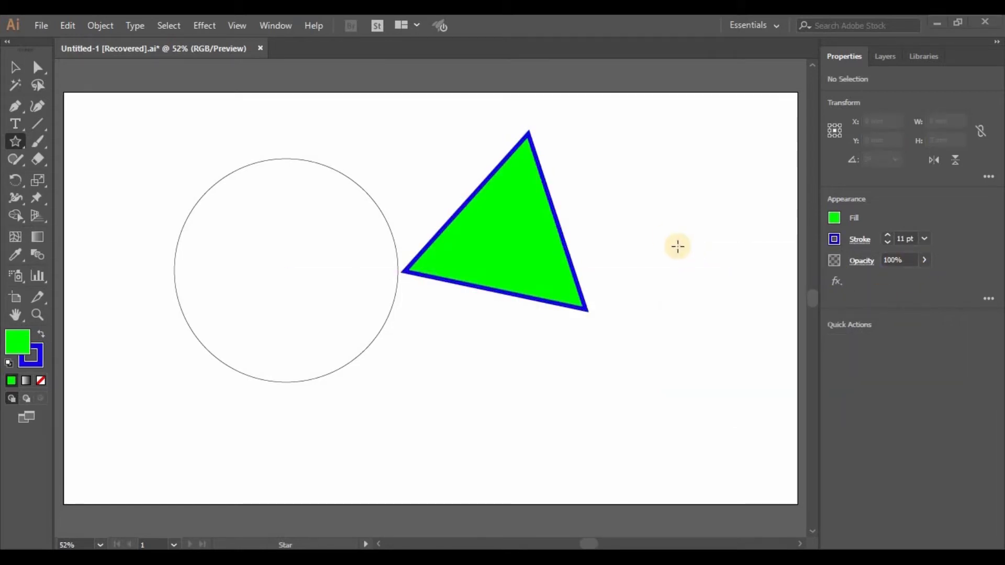
- Select the circle and the triangle together and delete them
{"action": "left_click", "coordinate": [12, 64]}
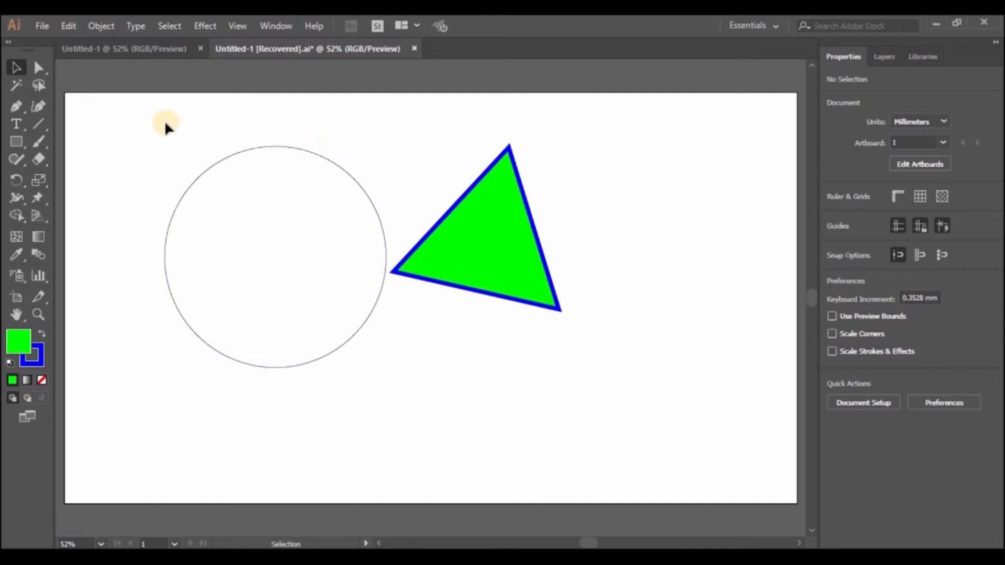
{"action": "left_click_drag", "start_coordinate": [147, 119], "coordinate": [633, 377]}
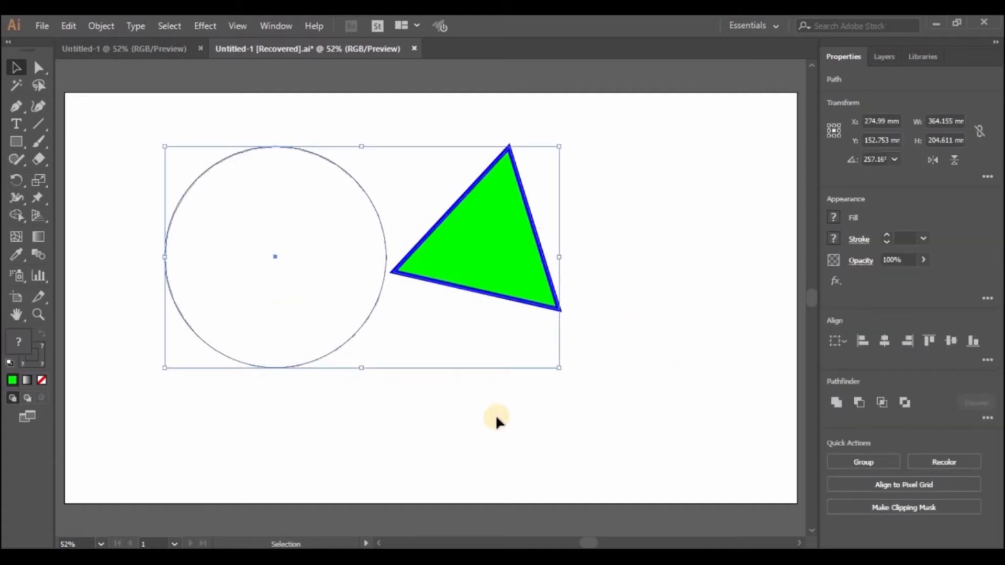
{"action": "key", "text": "Delete"}
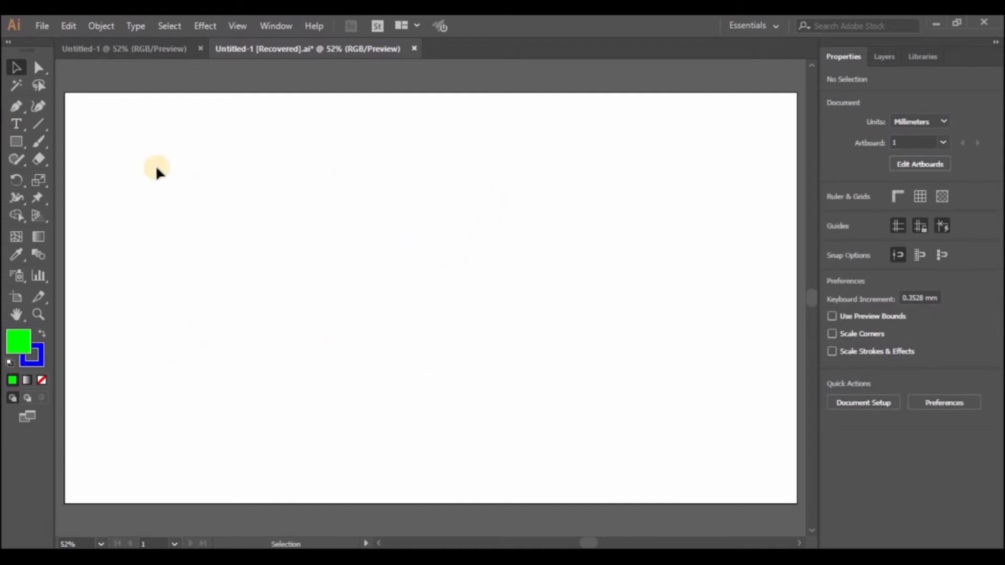
- Draw a rectangle about 325 × 164 mm with the Rectangle tool
{"action": "left_click", "coordinate": [16, 140]}
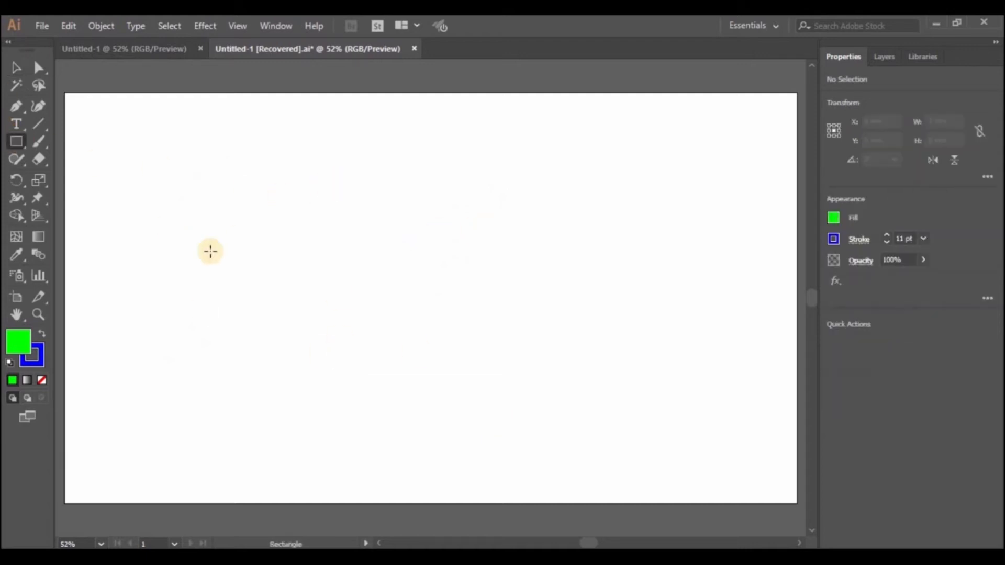
{"action": "left_click_drag", "start_coordinate": [182, 212], "coordinate": [533, 389]}
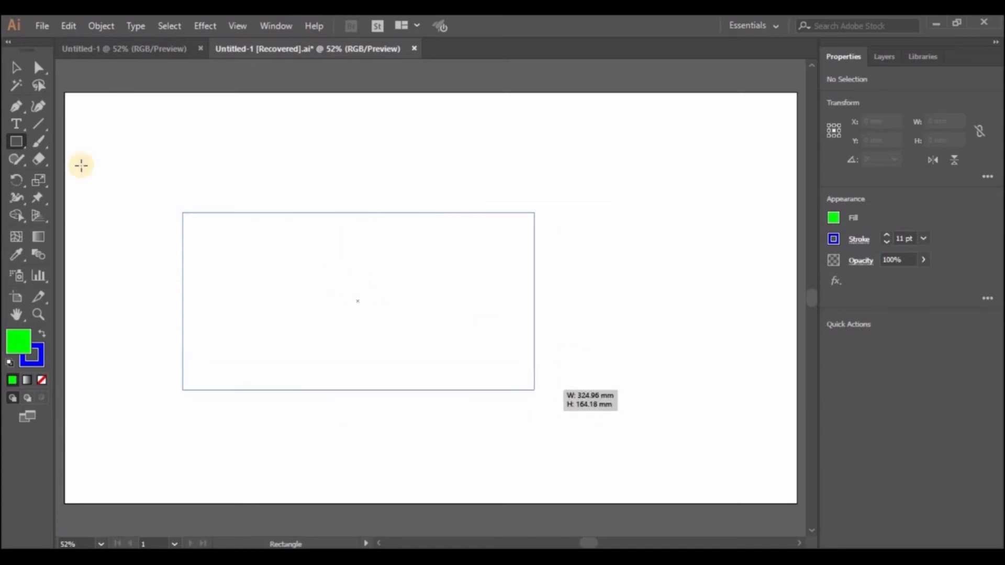
- Draw a circle about 216 mm across overlapping the rectangle's right end with the Ellipse tool
{"action": "left_click", "coordinate": [14, 145]}
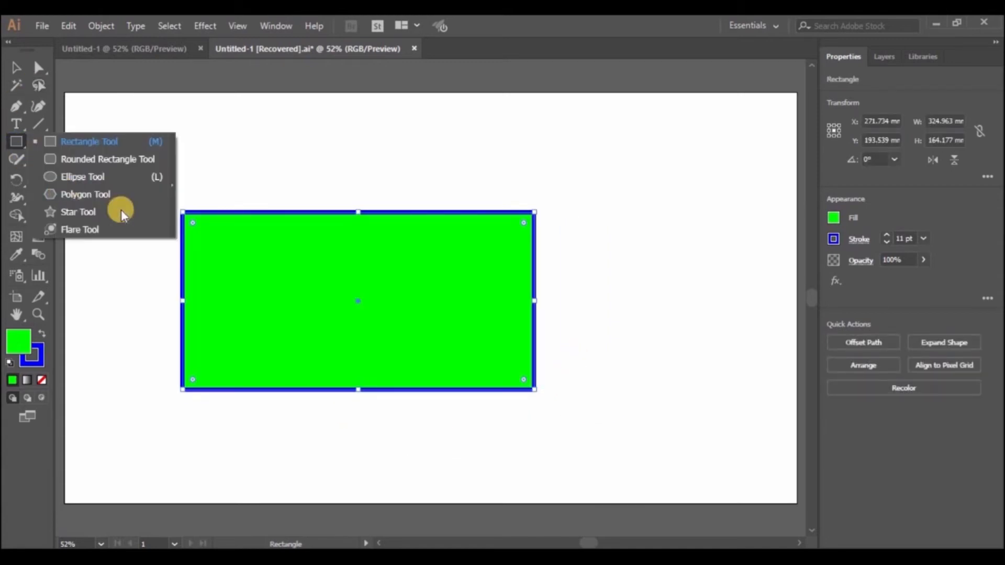
{"action": "left_click", "coordinate": [98, 175]}
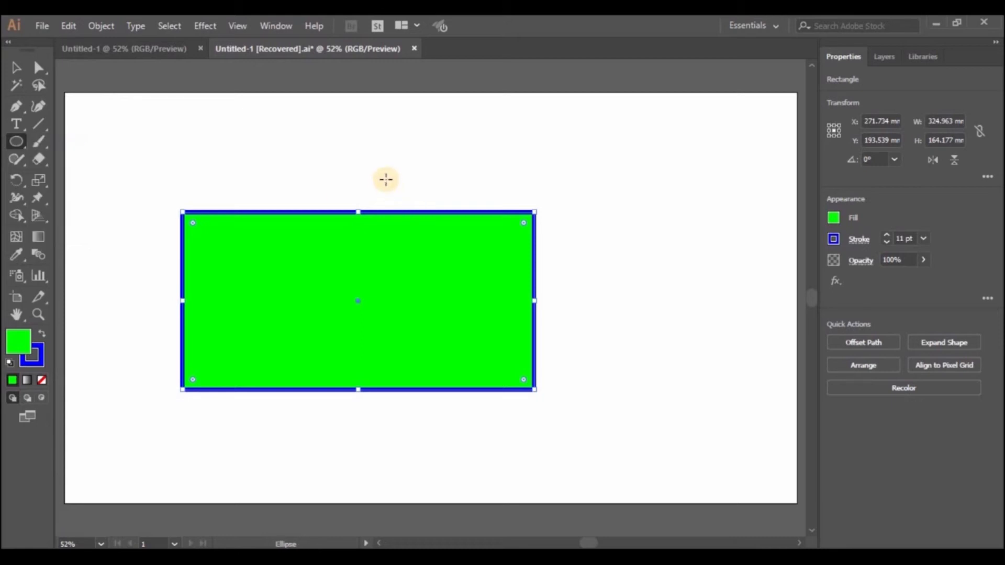
{"action": "left_click_drag", "start_coordinate": [387, 179], "coordinate": [622, 296]}
{"action": "key", "text": "v"}
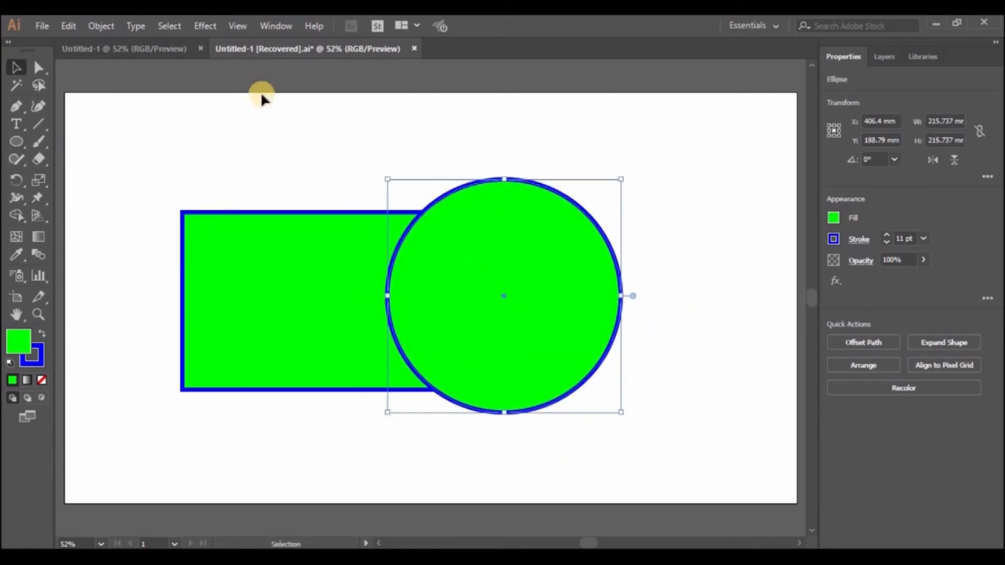
- Select both the rectangle and the circle and merge them into one shape with Pathfinder Unite
{"action": "left_click", "coordinate": [263, 150]}
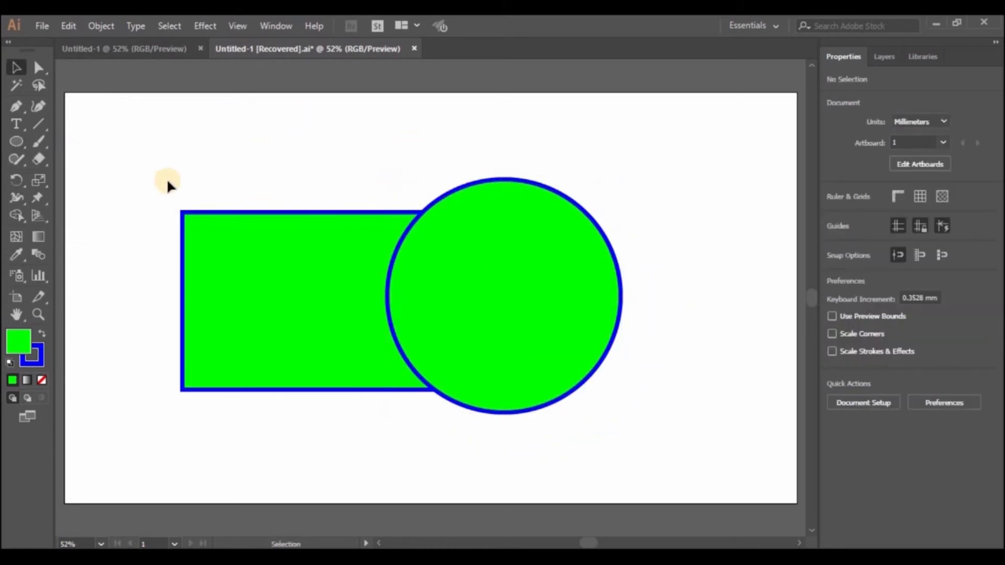
{"action": "left_click", "coordinate": [200, 223]}
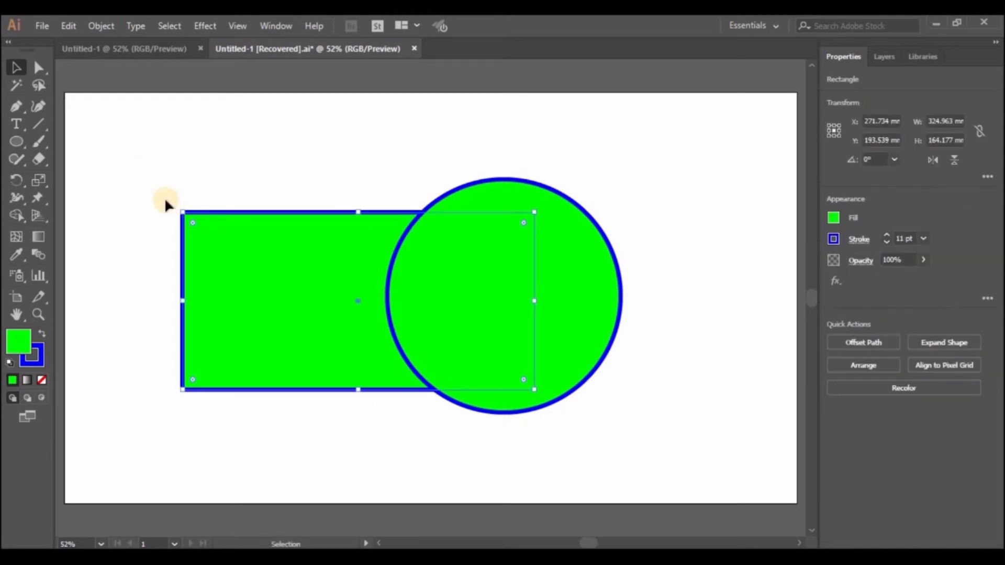
{"action": "left_click_drag", "start_coordinate": [158, 194], "coordinate": [587, 359]}
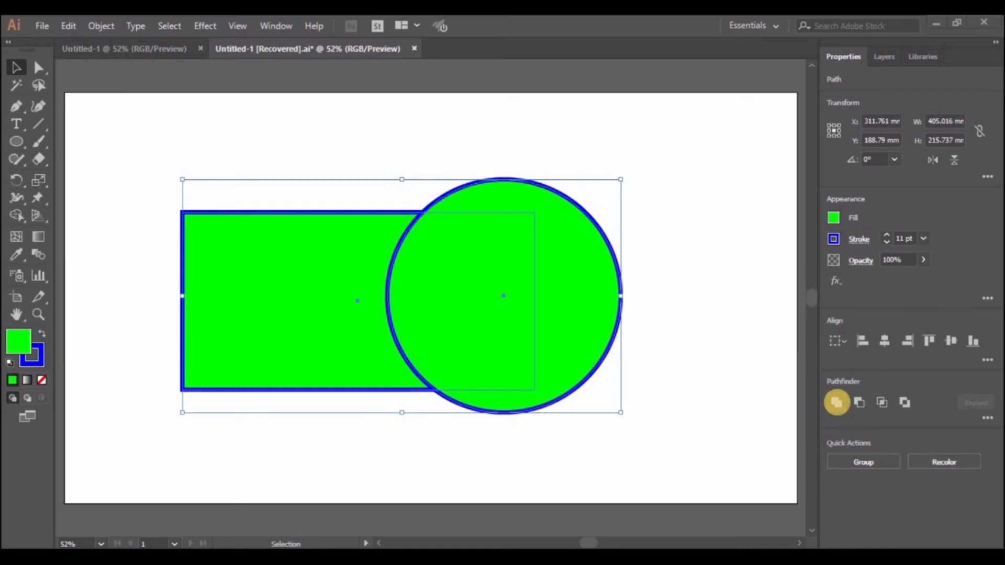
{"action": "left_click", "coordinate": [831, 403]}
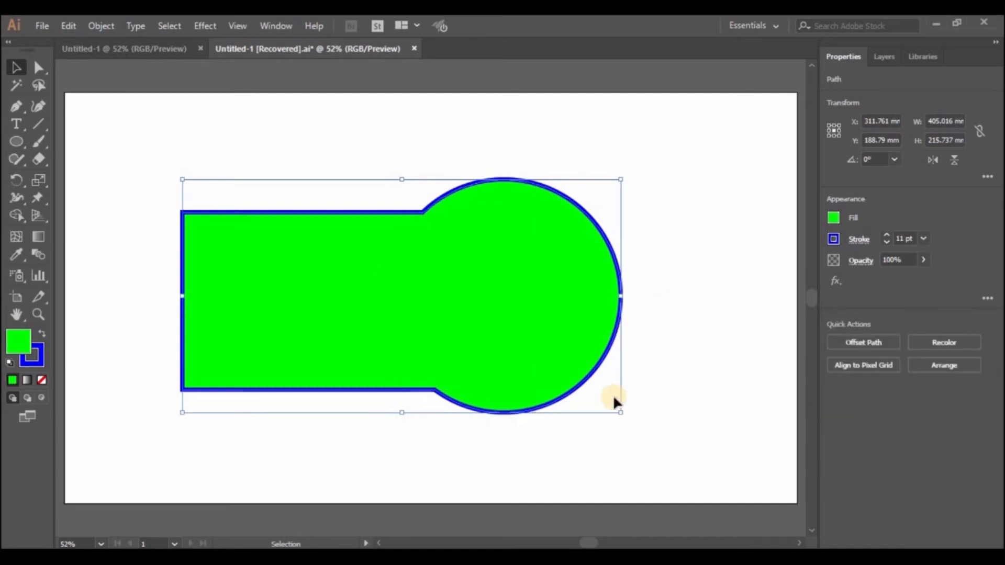
- Undo the unite so the rectangle and circle are separate shapes again
{"action": "left_click", "coordinate": [663, 349]}
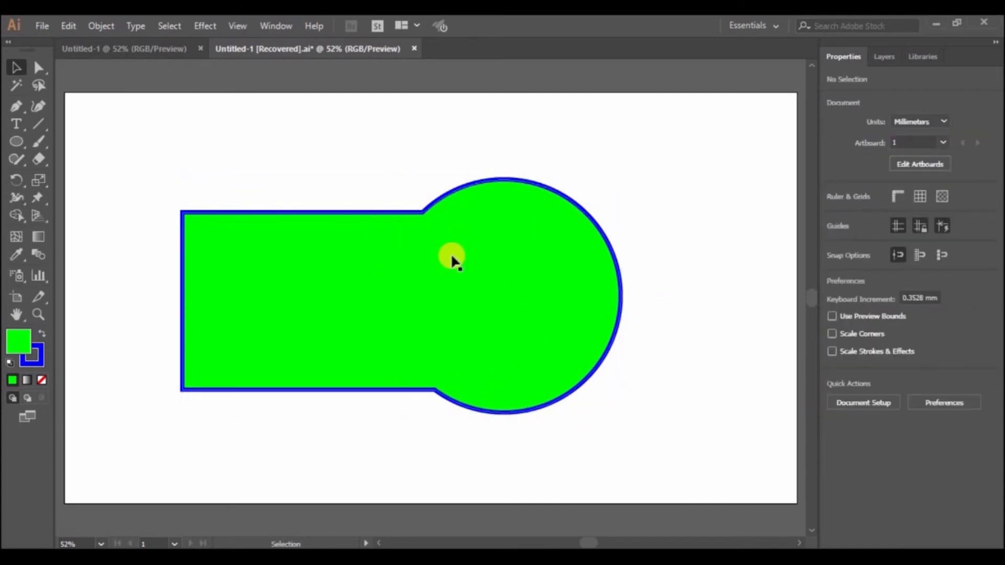
{"action": "left_click", "coordinate": [184, 273]}
{"action": "left_click_drag", "start_coordinate": [150, 169], "coordinate": [632, 183]}
{"action": "left_click", "coordinate": [631, 180]}
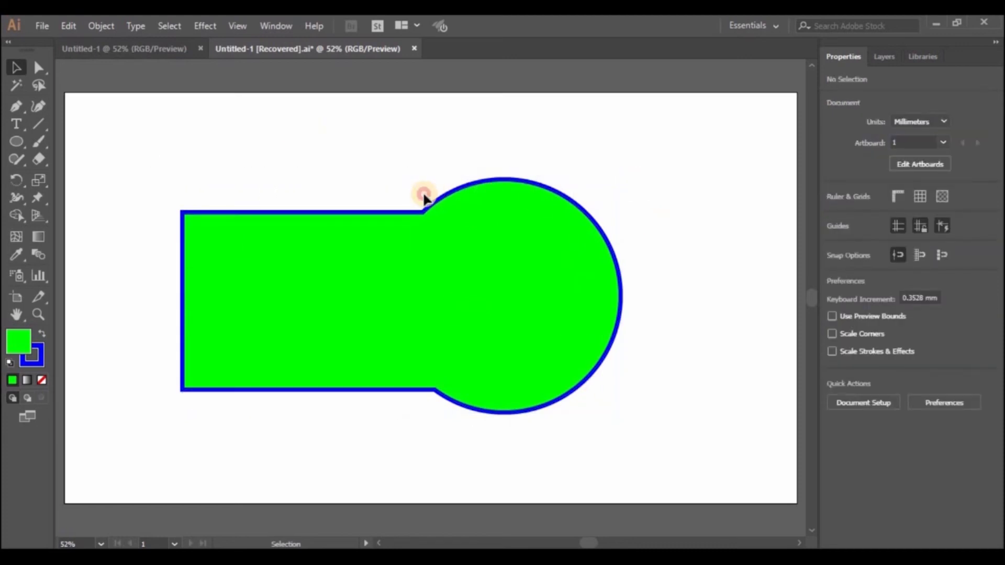
{"action": "left_click", "coordinate": [318, 211]}
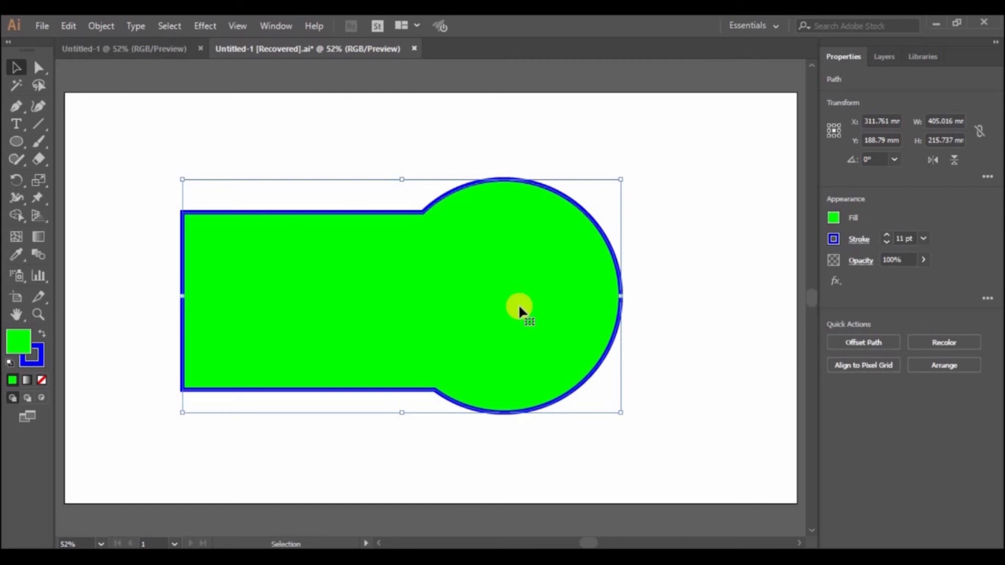
{"action": "key", "text": "ctrl+z"}
{"action": "key", "text": "ctrl+z"}
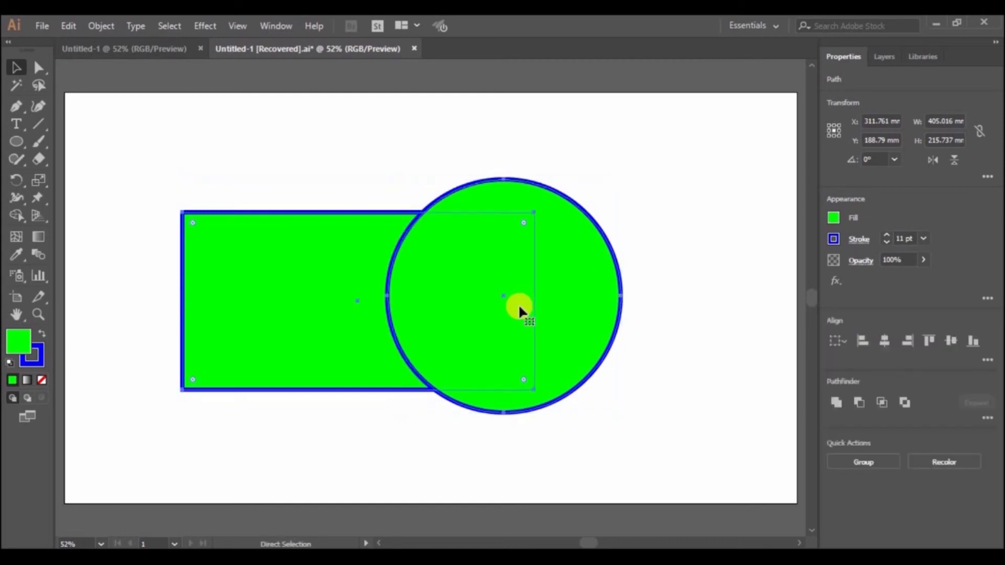
- Practise selecting the rectangle, the circle and both shapes together, deselecting between attempts
{"action": "left_click", "coordinate": [680, 363]}
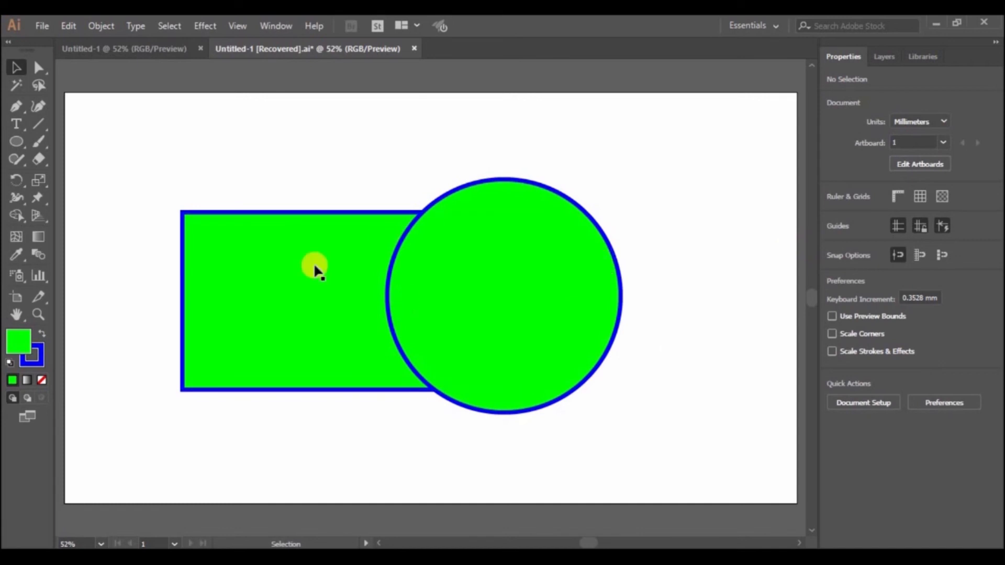
{"action": "left_click", "coordinate": [525, 315]}
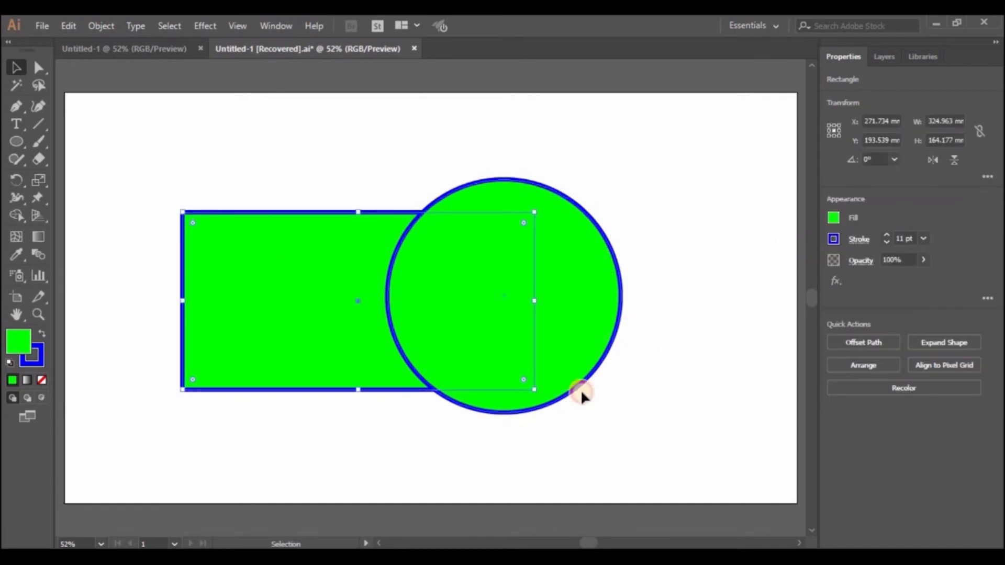
{"action": "left_click", "coordinate": [520, 218]}
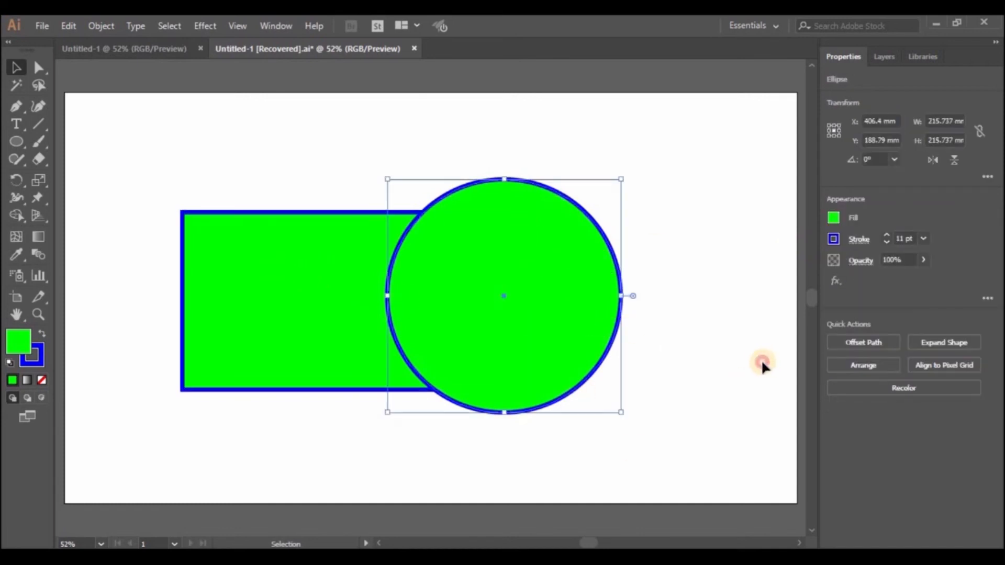
{"action": "key", "text": "ctrl+a"}
{"action": "left_click", "coordinate": [680, 366]}
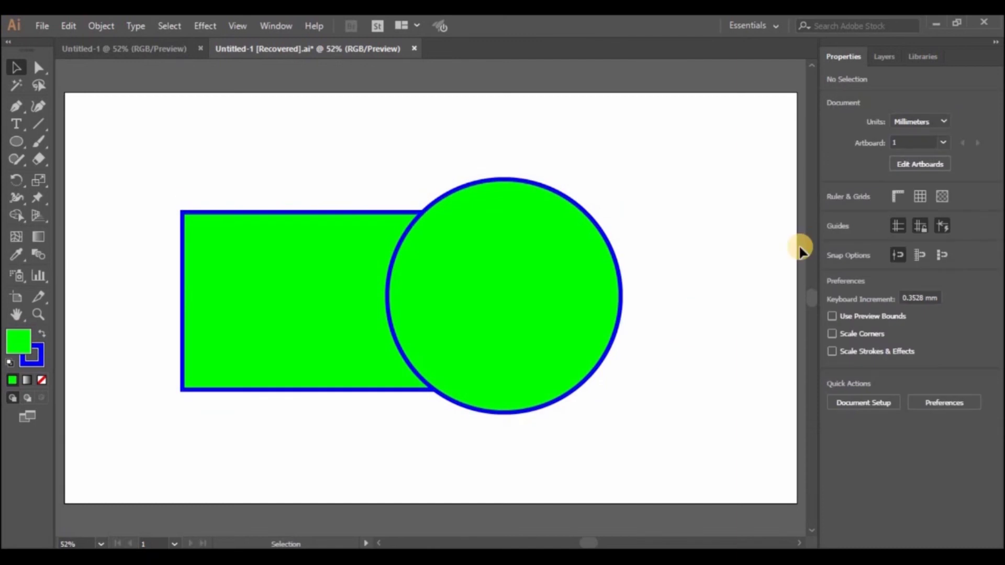
{"action": "left_click", "coordinate": [312, 265]}
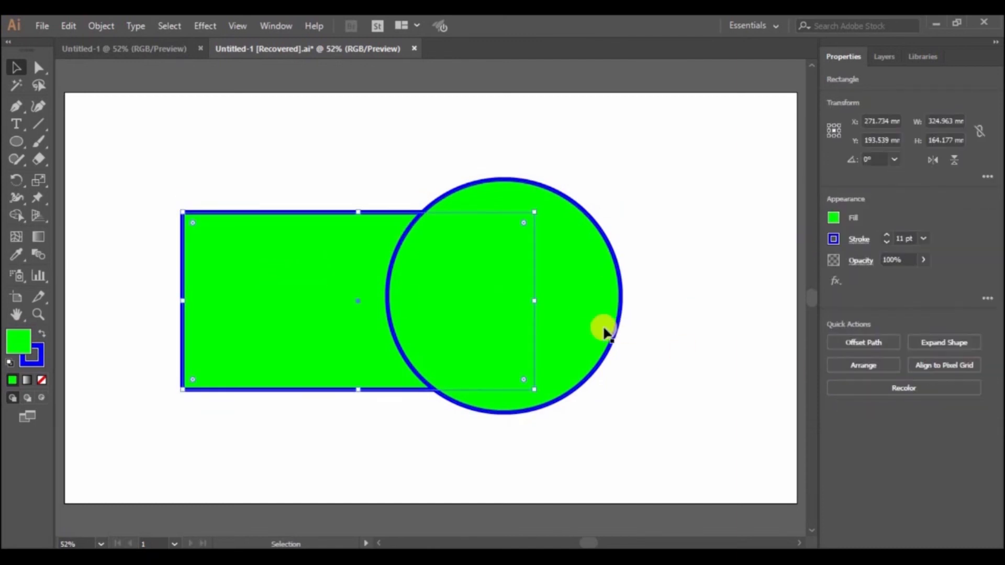
{"action": "left_click", "coordinate": [578, 313]}
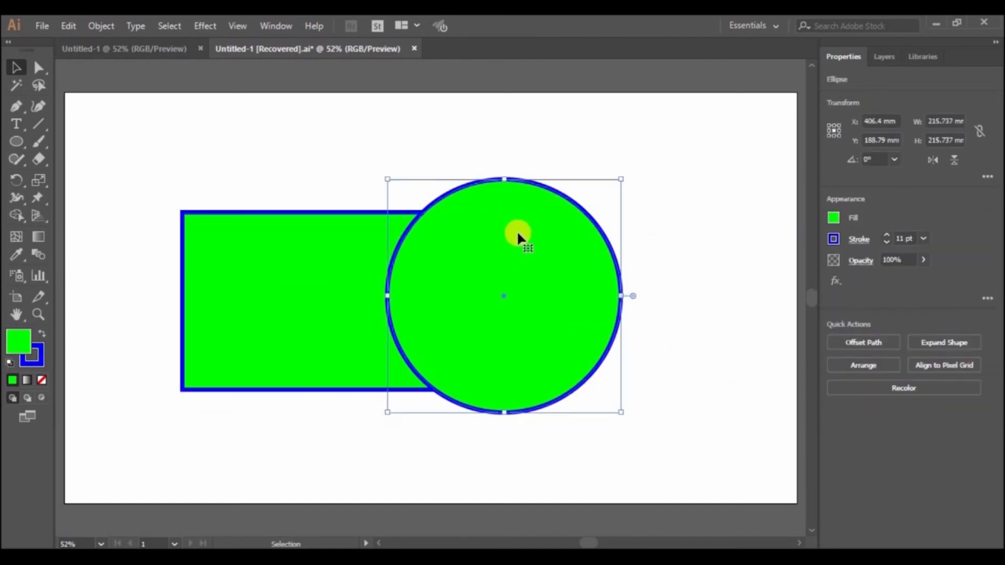
{"action": "left_click_drag", "start_coordinate": [764, 362], "coordinate": [148, 134]}
{"action": "left_click", "coordinate": [679, 364]}
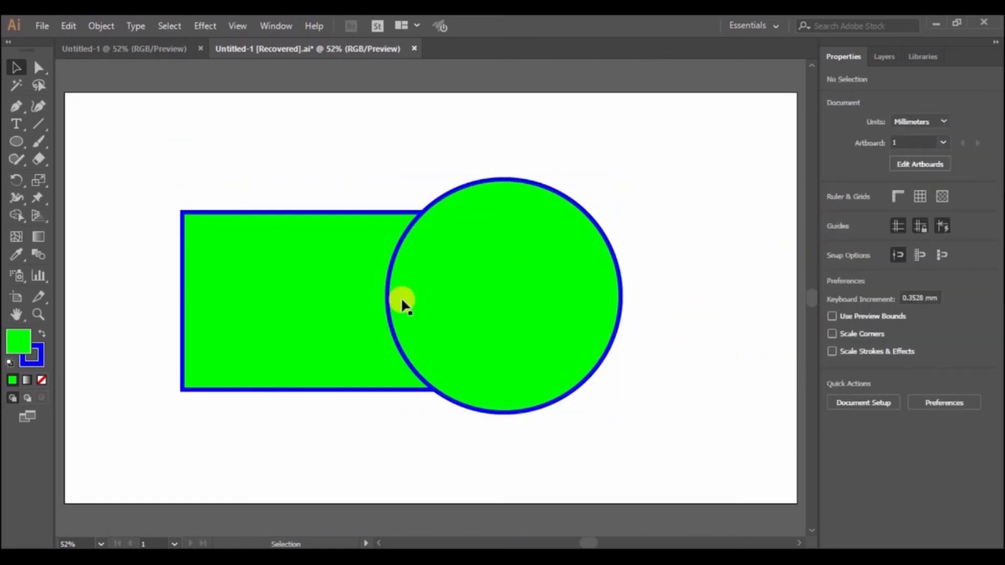